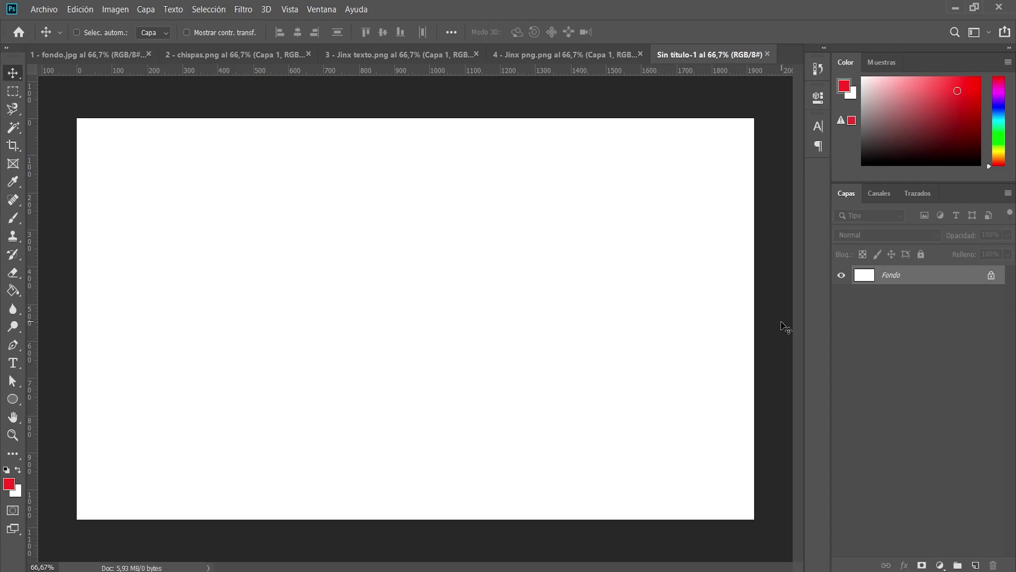
- Preview the Jinx character and JINX lettering images, then return to the blank poster
click(562, 50)
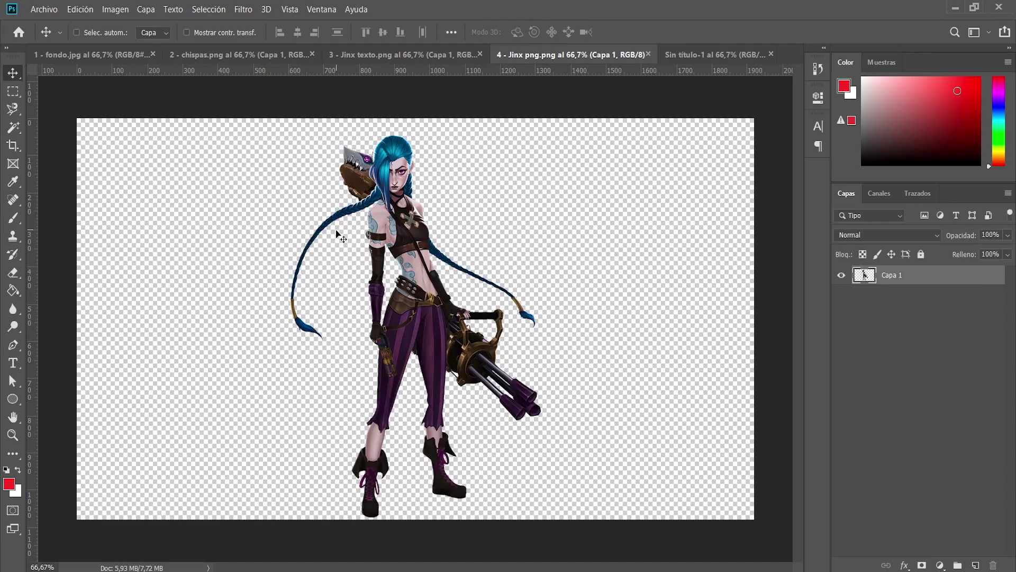
click(402, 53)
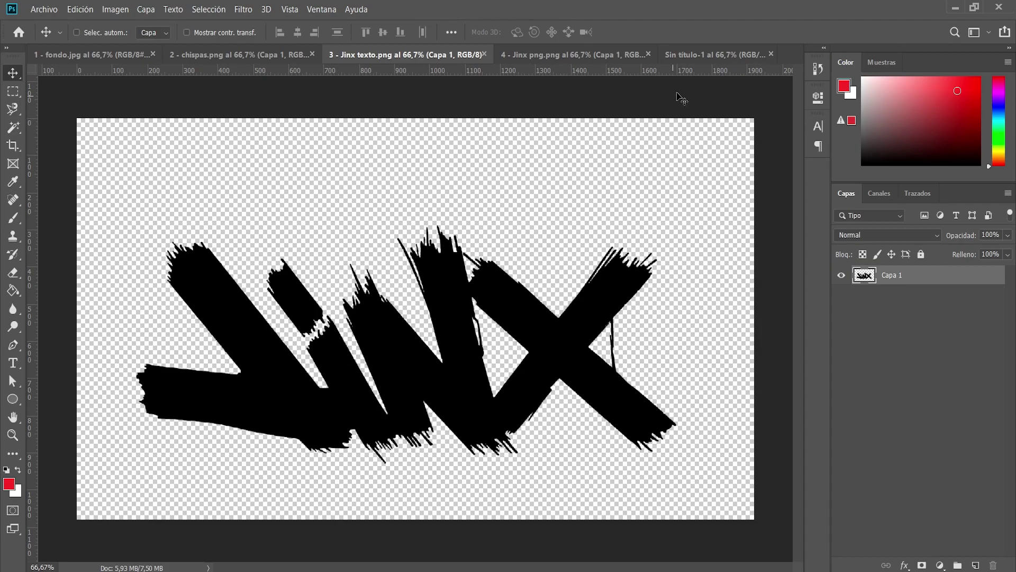
click(698, 53)
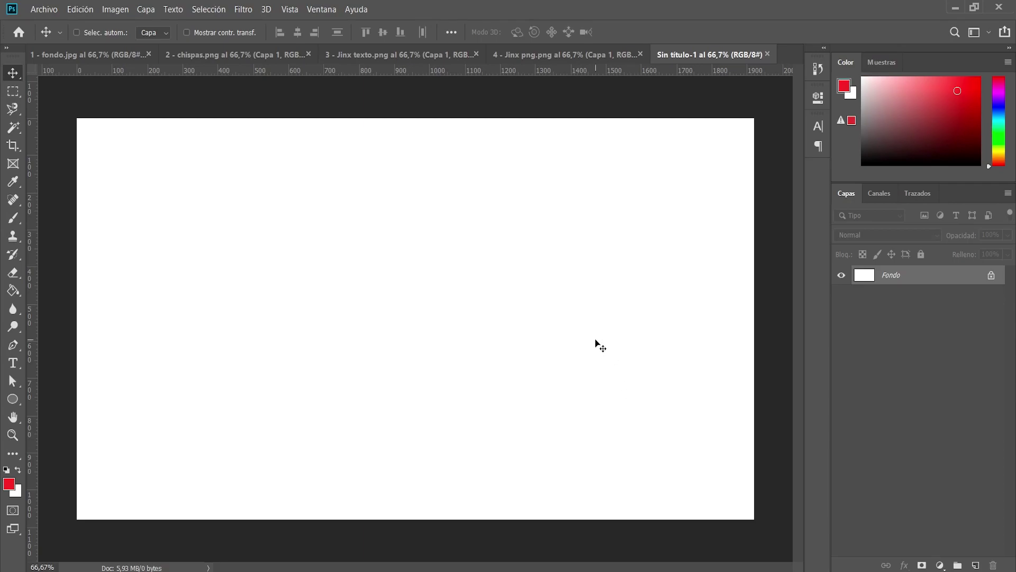
- Copy the black JINX lettering into Sin título-1 as Capa 1, then show the Jinx png image
click(428, 59)
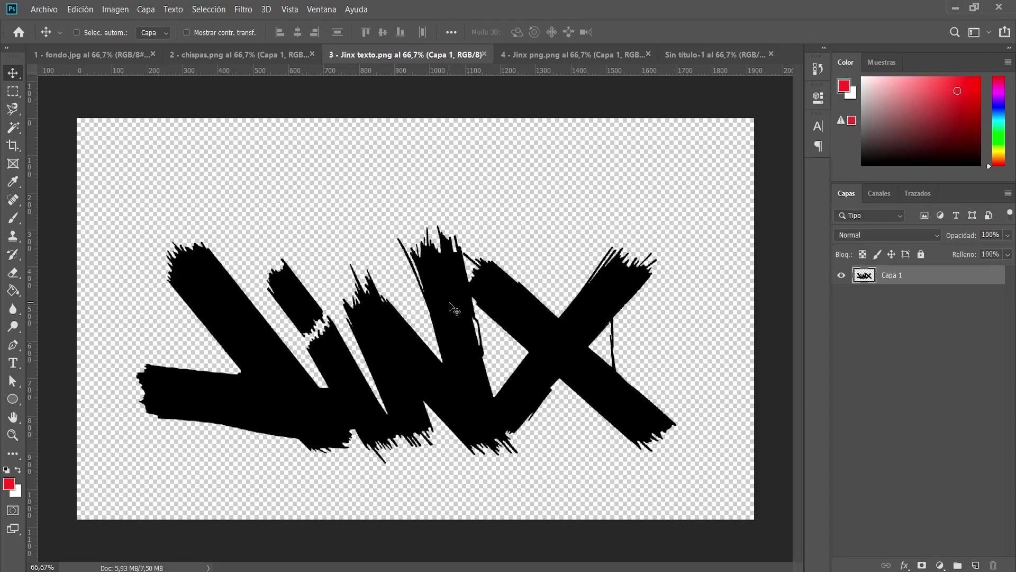
drag(428, 385, 538, 344)
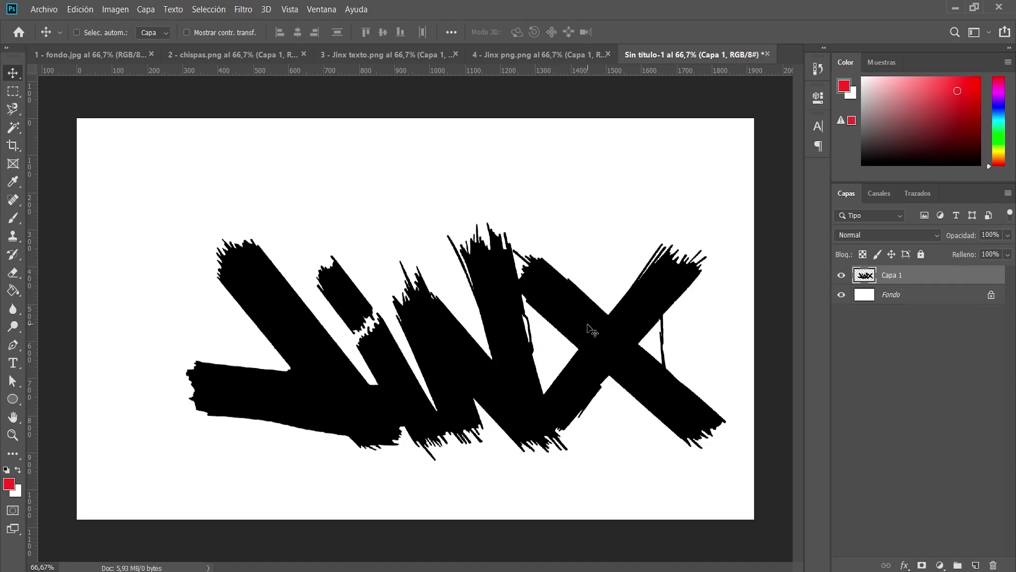
shift+click(926, 293)
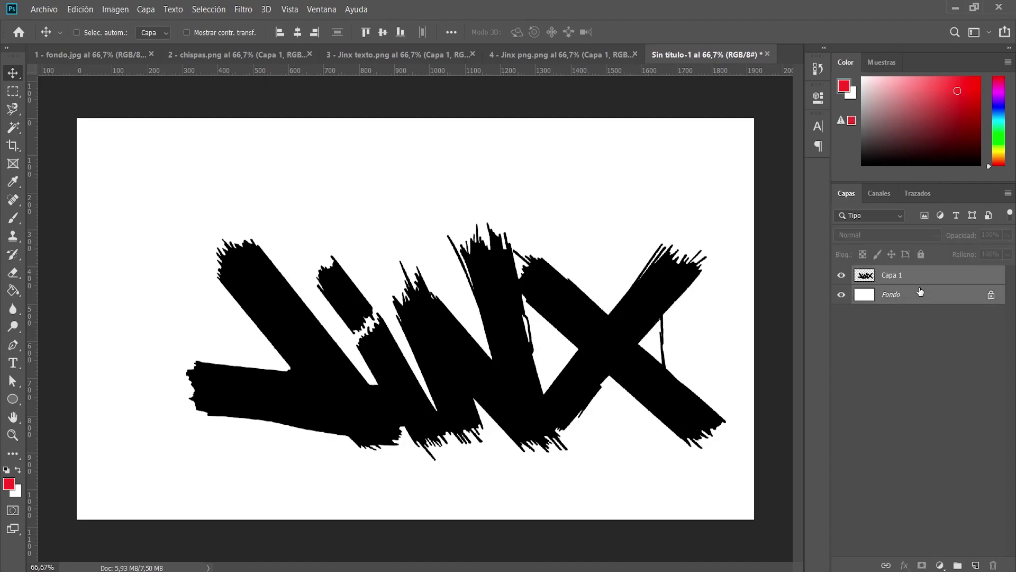
drag(926, 295, 418, 341)
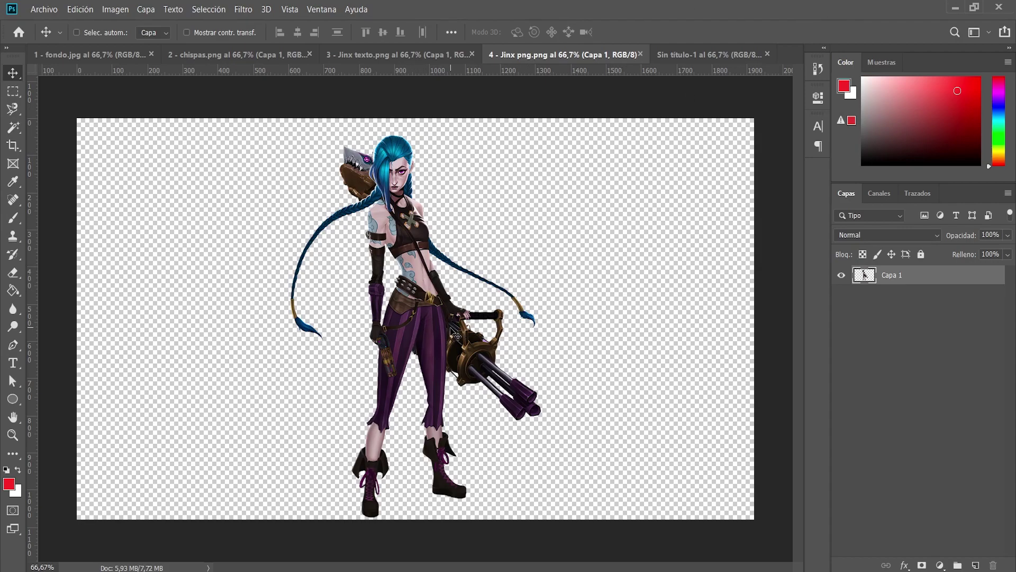
- Copy the Jinx character into the poster and position her over the lettering
mouse_move(426, 344)
mouse_down()
mouse_move(669, 52)
mouse_move(534, 339)
mouse_up()
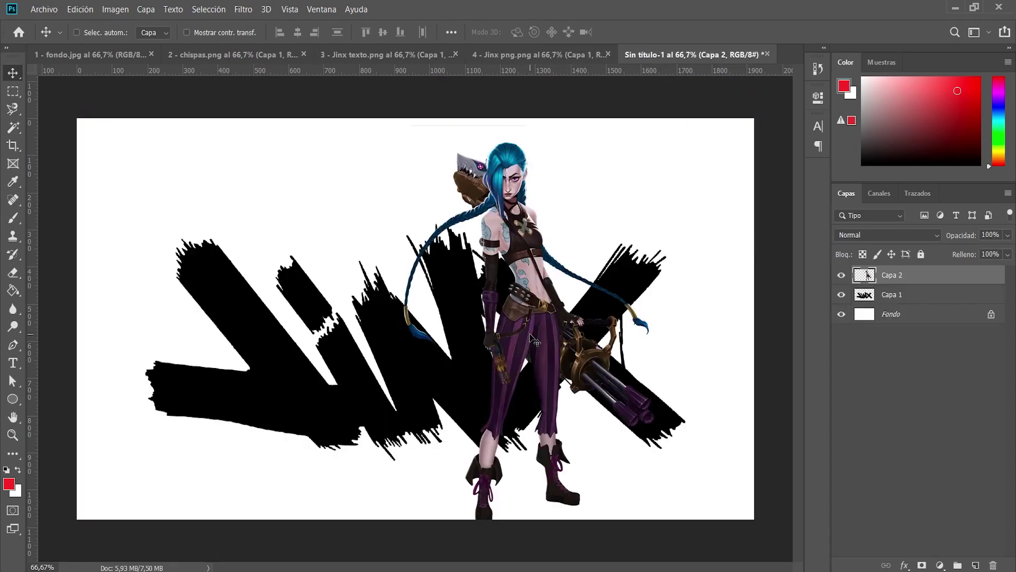
drag(539, 274, 534, 350)
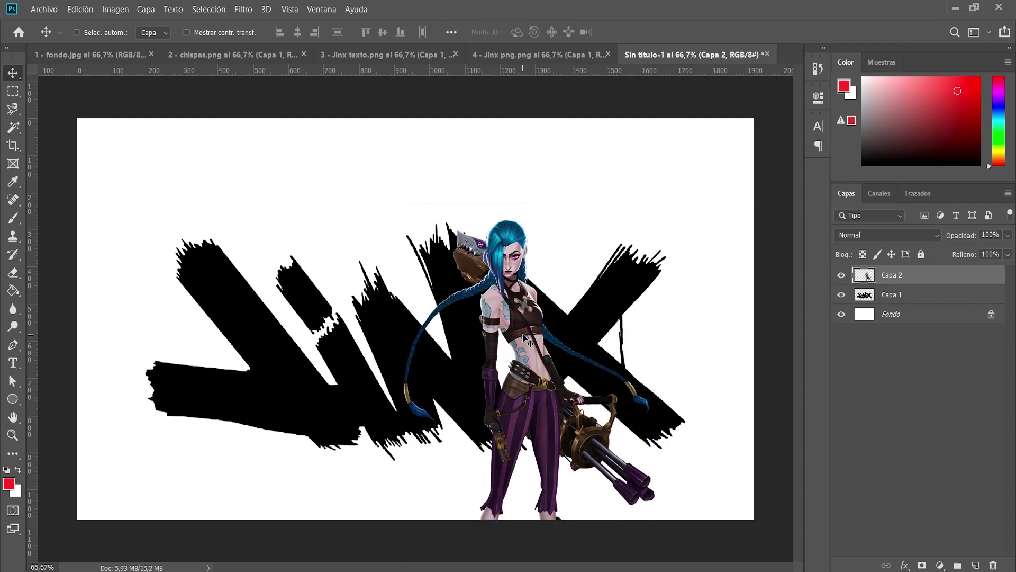
drag(523, 330, 523, 314)
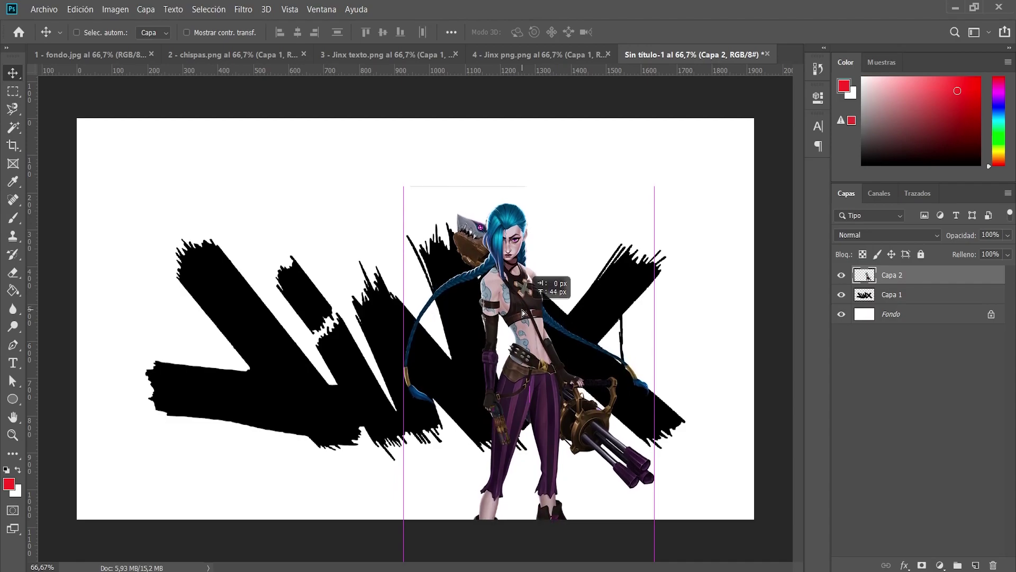
- Scale the character to about 140% and set her over the right half of the text
key(ctrl+t)
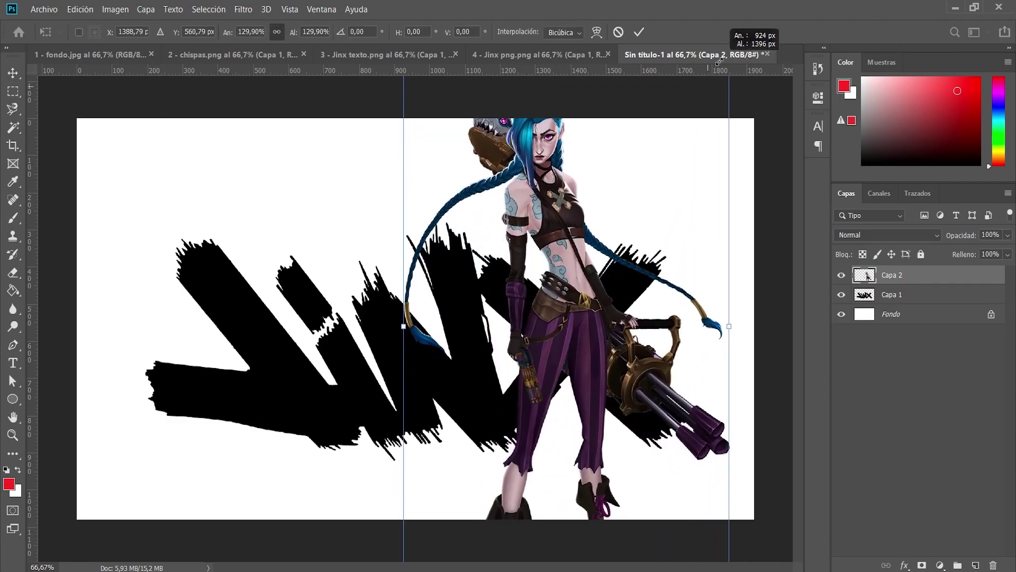
drag(653, 187, 754, 16)
drag(581, 291, 533, 364)
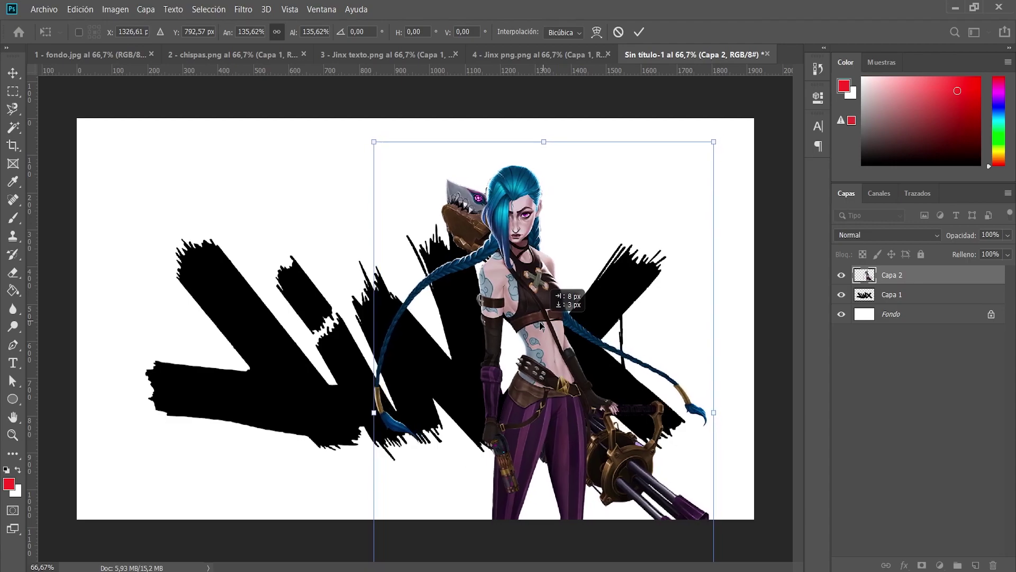
drag(537, 324, 541, 325)
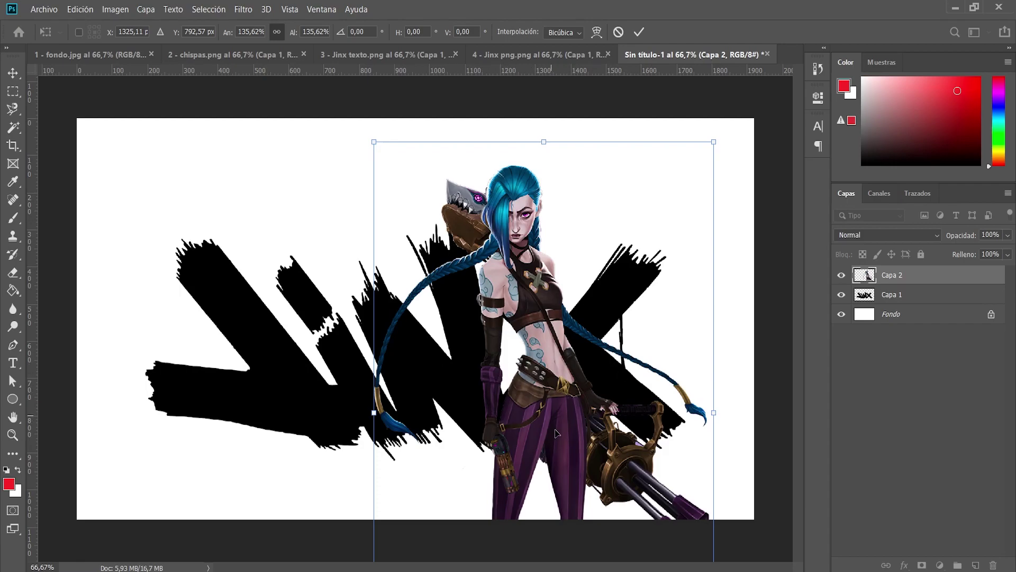
drag(556, 433, 553, 332)
key(Return)
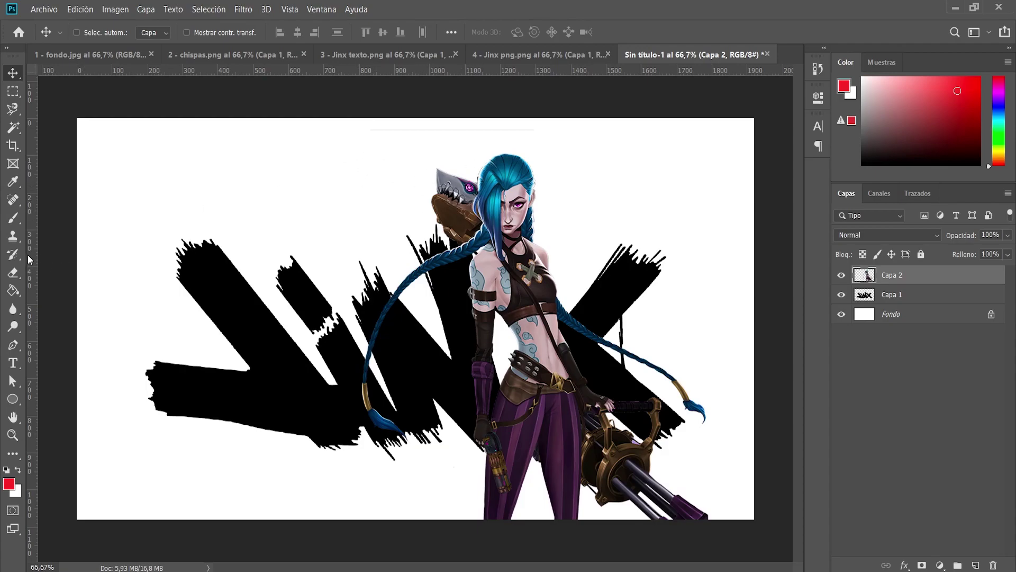
- Erase the faint stray line near the poster's top edge
click(20, 274)
drag(329, 127, 519, 118)
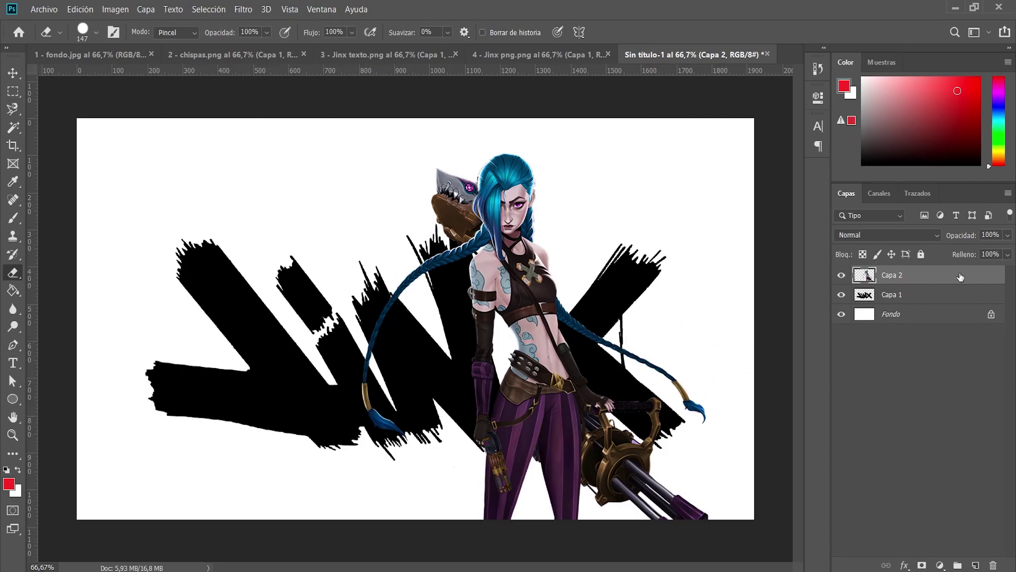
click(894, 299)
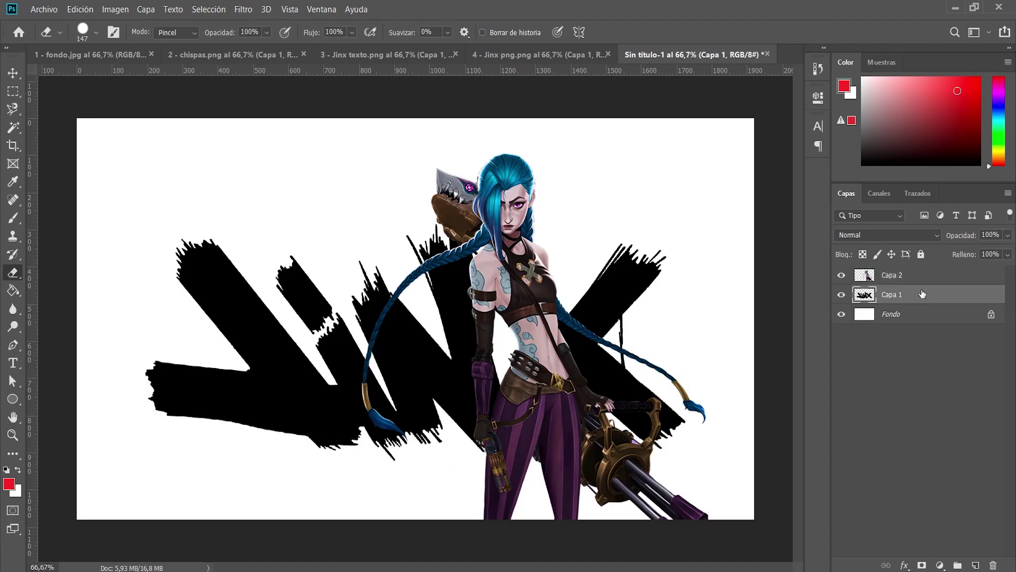
- Rename Capa 1 to 'texto' and Capa 2 to 'Jinx', then reselect texto
double_click(893, 295)
text(texto)
double_click(892, 275)
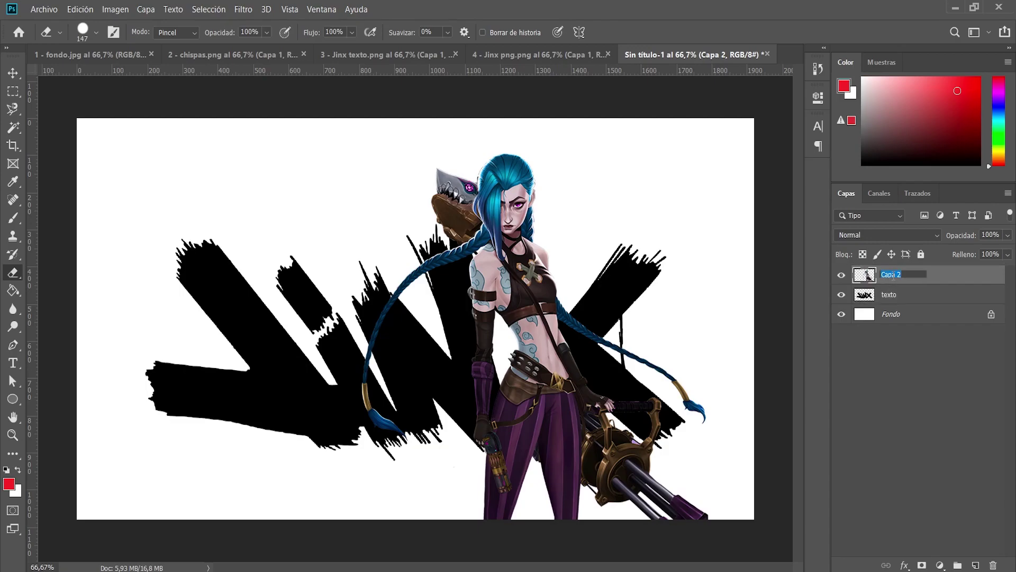
text(Jinx)
key(Return)
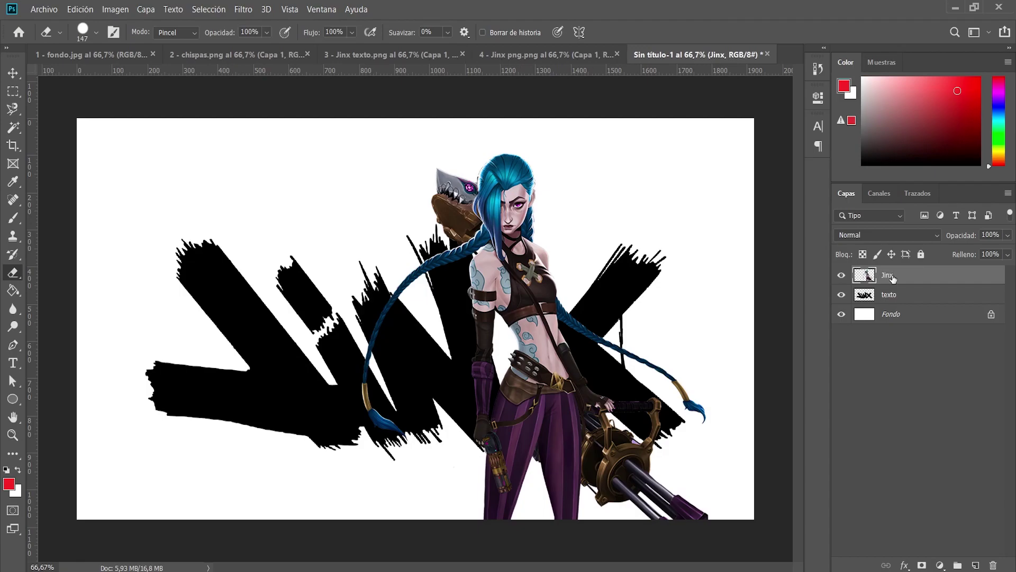
click(909, 300)
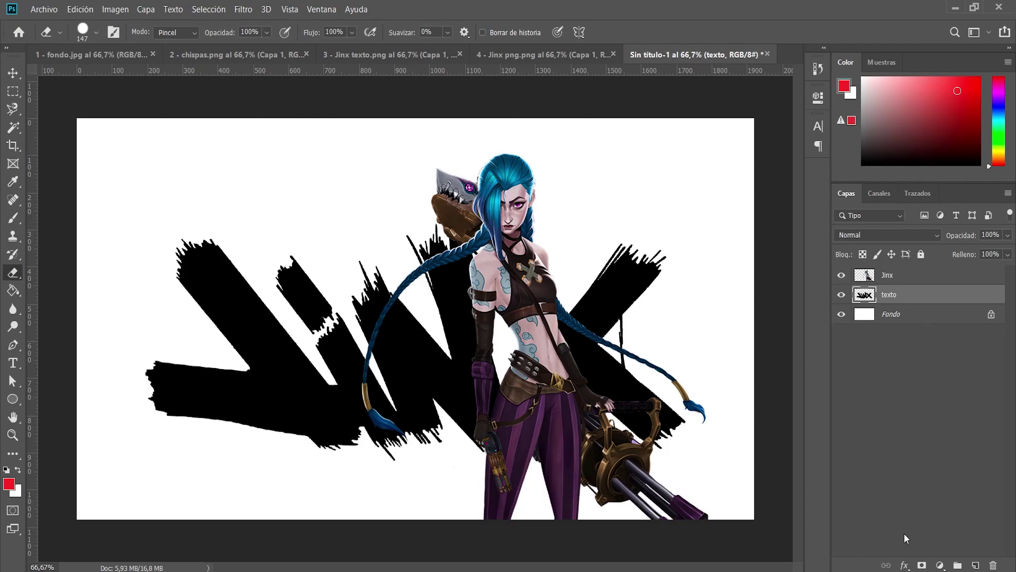
- Add a Superposición de colores style to texto using hot pink ff008a
click(904, 565)
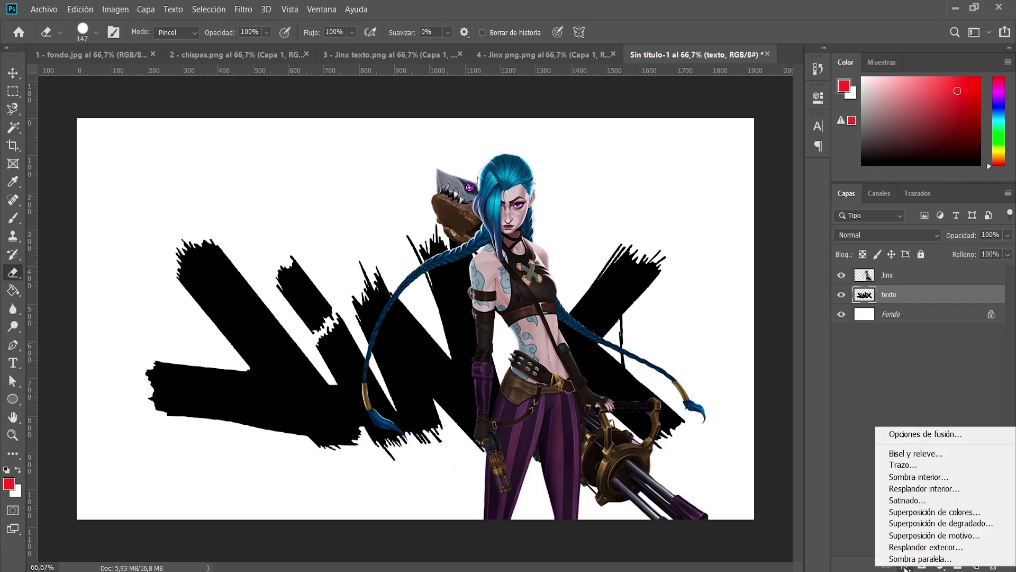
click(922, 518)
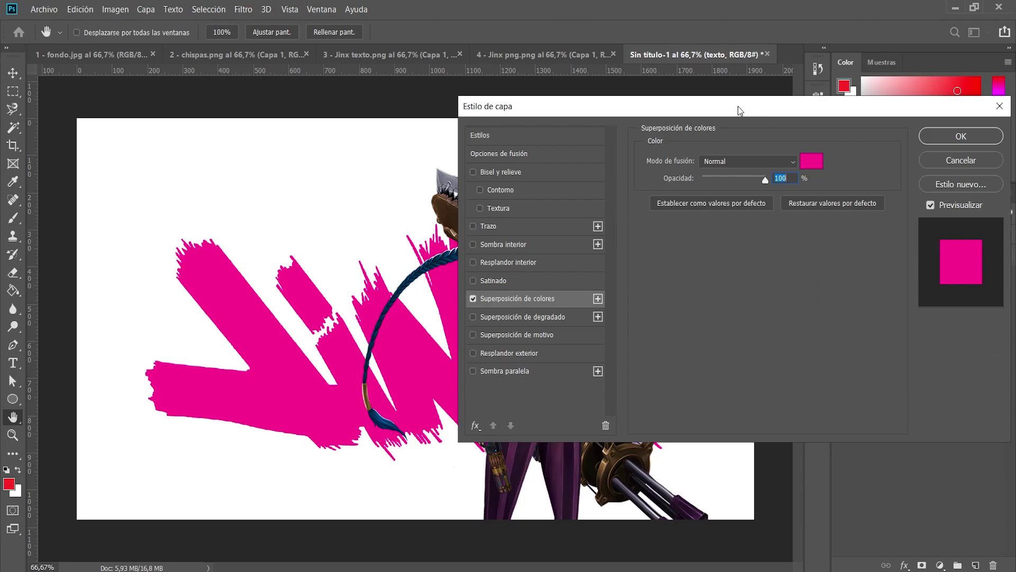
drag(740, 110, 871, 82)
click(934, 121)
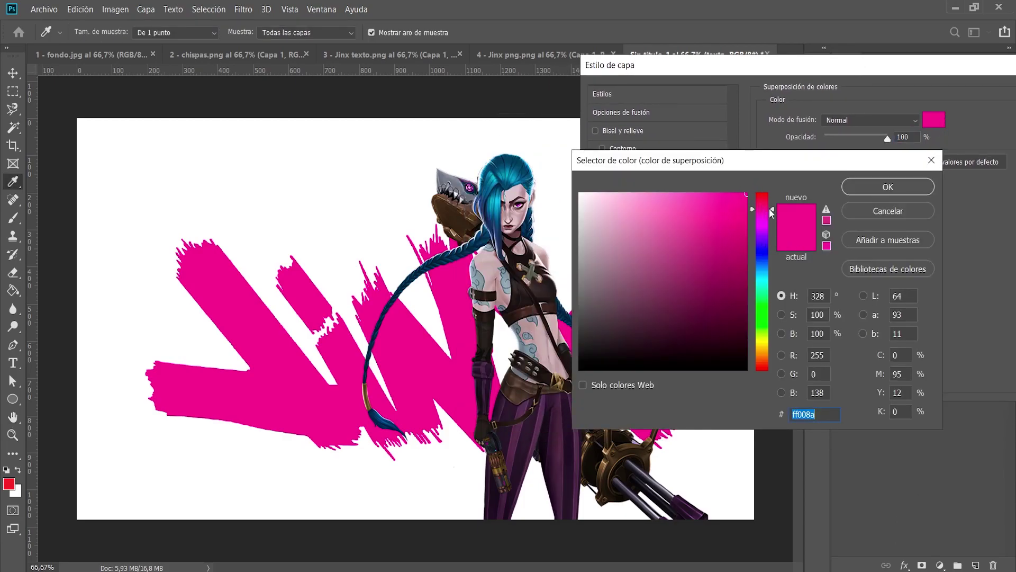
drag(771, 211, 774, 226)
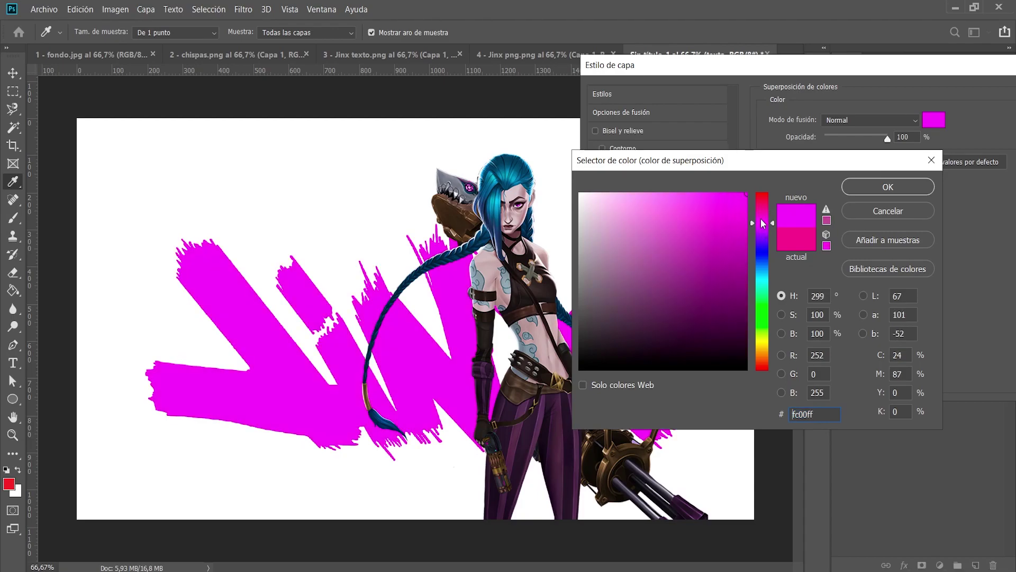
drag(763, 224, 772, 216)
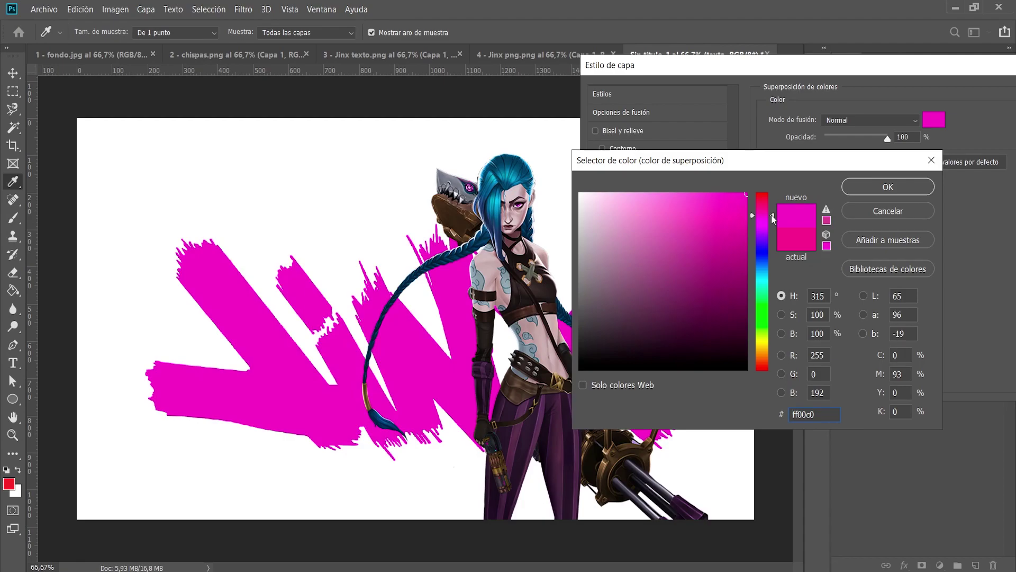
key(ctrl+a)
drag(772, 218, 772, 210)
click(918, 187)
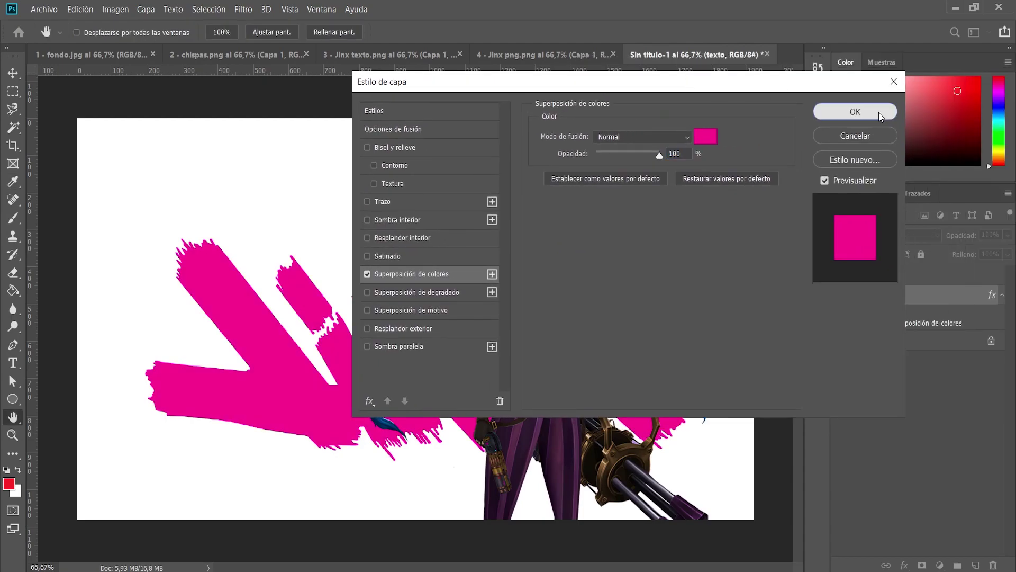
click(879, 112)
key(e)
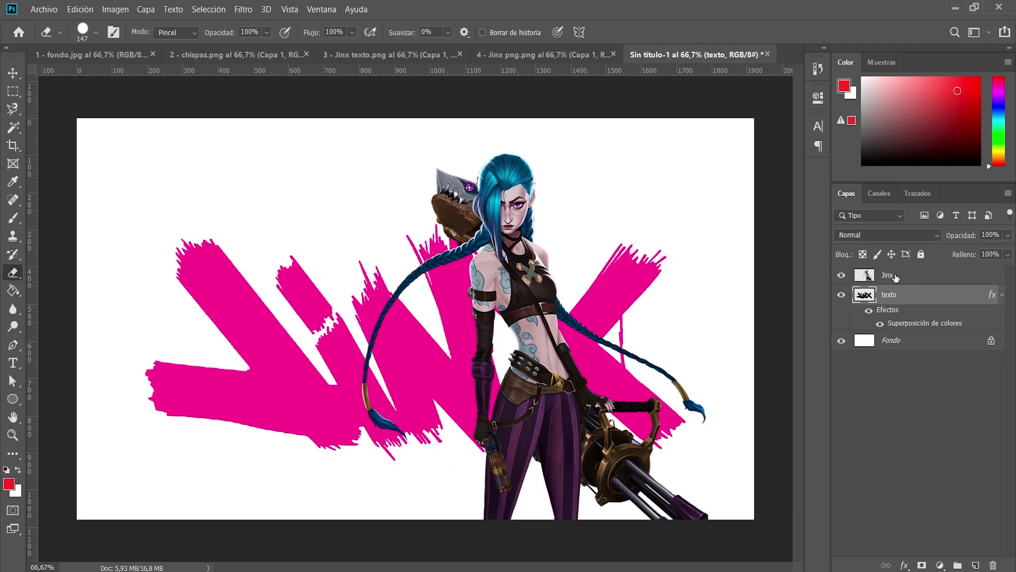
- Load the texto letter shapes as a selection and add it as a mask on the Jinx layer
click(889, 277)
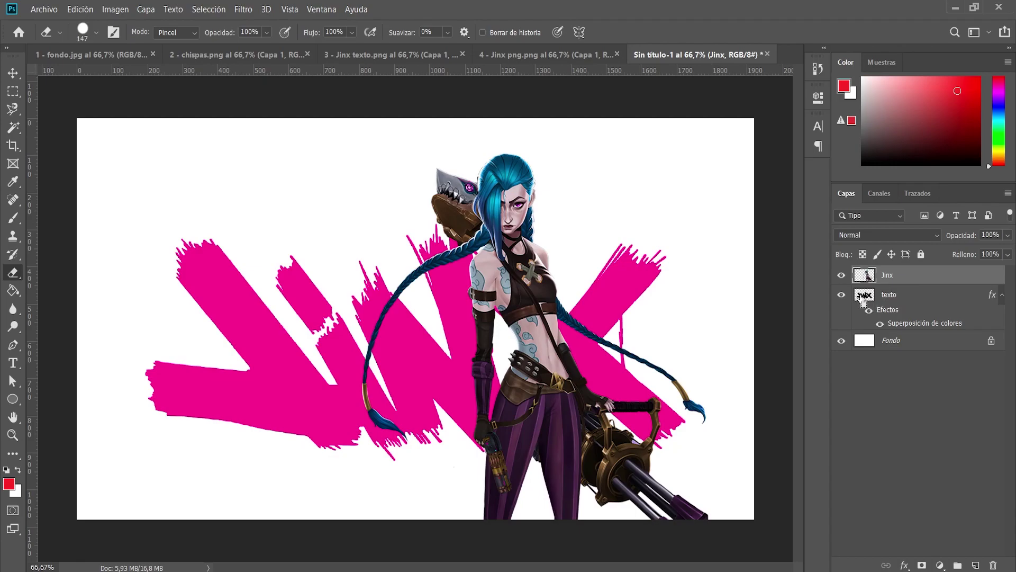
ctrl+click(866, 299)
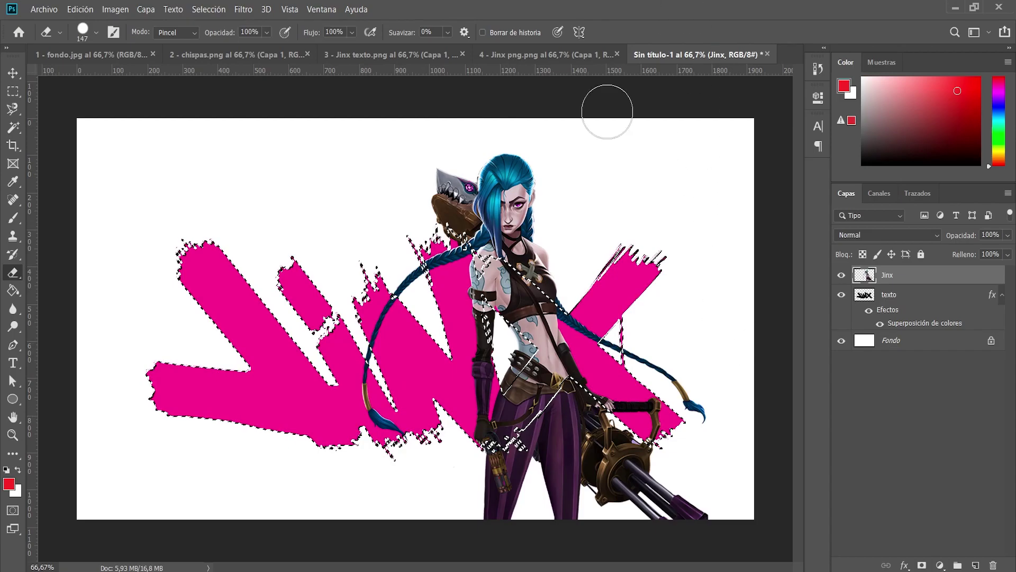
click(922, 565)
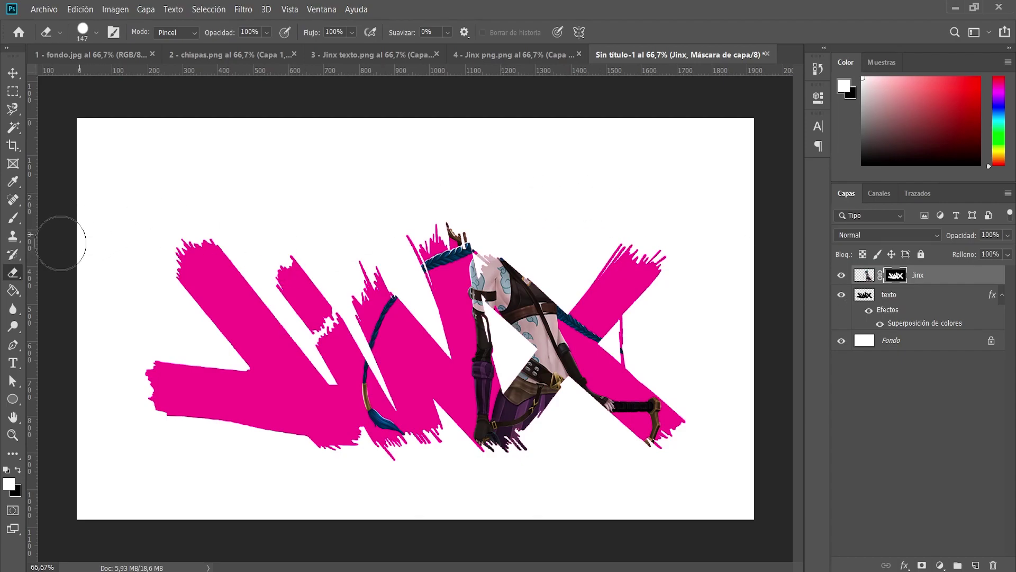
click(14, 220)
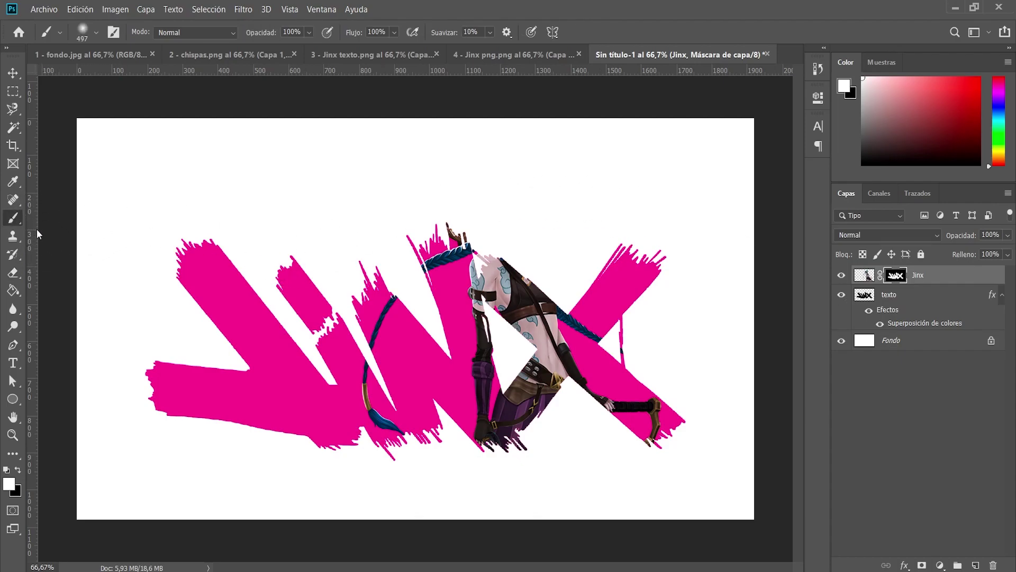
- With an 87 px brush, paint the Jinx mask to reveal her head, shoulder, arm, glove and braids
key(bracketleft)
key(bracketleft)
key(bracketleft)
mouse_move(503, 240)
mouse_down()
mouse_move(525, 175)
mouse_move(593, 284)
mouse_move(461, 194)
mouse_up()
mouse_move(552, 317)
mouse_down()
mouse_move(530, 181)
mouse_move(438, 145)
mouse_move(481, 196)
mouse_move(495, 246)
mouse_move(476, 267)
mouse_move(508, 254)
mouse_move(518, 215)
mouse_up()
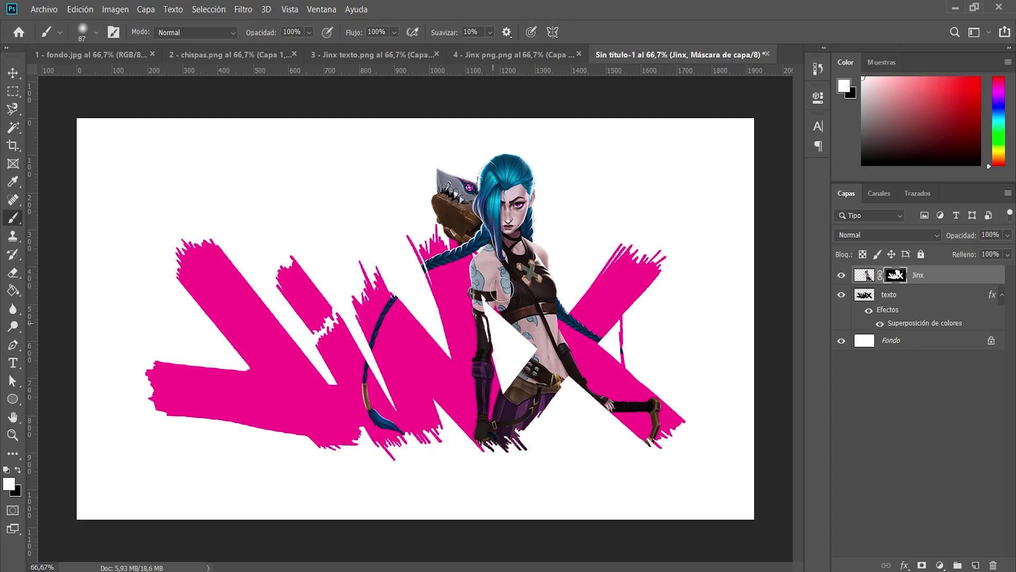
drag(476, 297, 488, 279)
mouse_move(365, 381)
mouse_down()
mouse_move(444, 252)
mouse_move(357, 406)
mouse_up()
drag(600, 317, 706, 415)
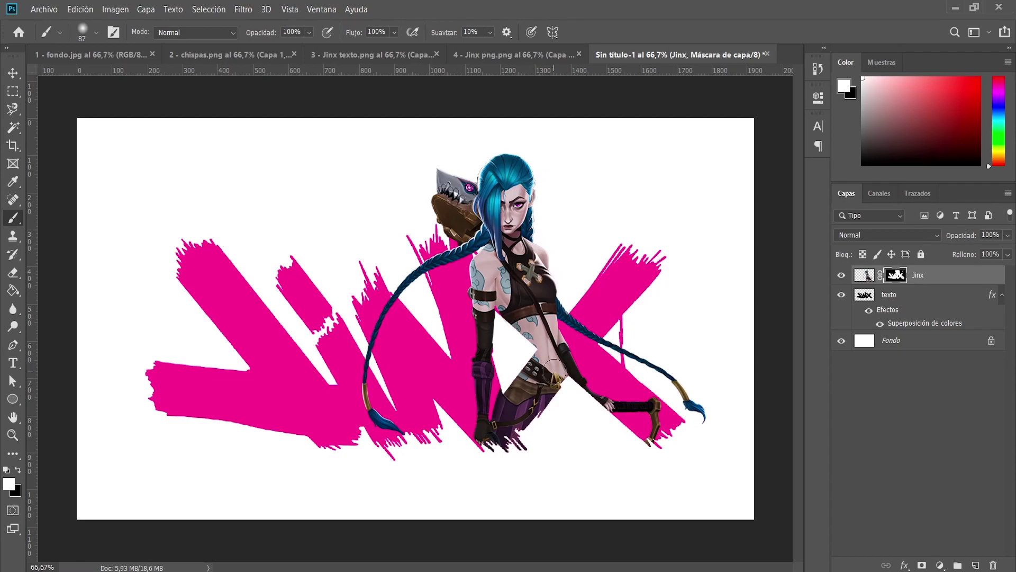
- Zoom in on Jinx's waist and add a white layer mask to the texto layer
scroll(556, 368, up, 2)
scroll(560, 364, up, 1)
scroll(564, 360, up, 1)
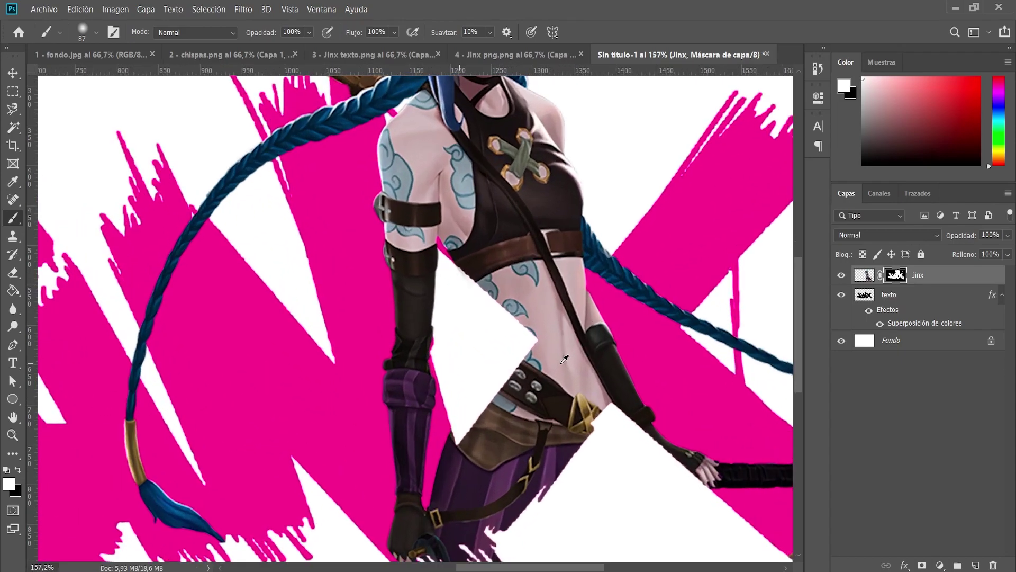
scroll(564, 360, up, 2)
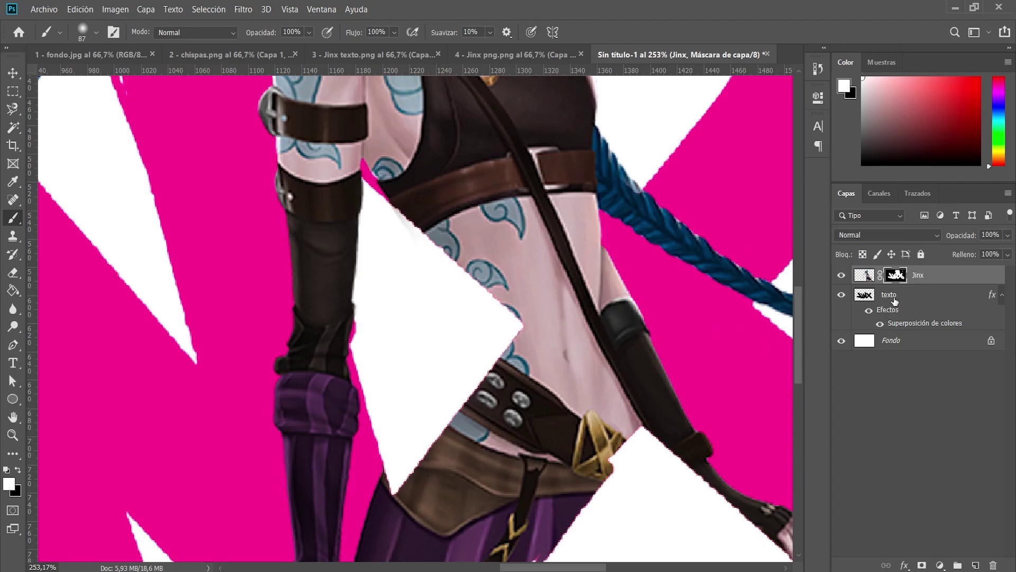
click(889, 300)
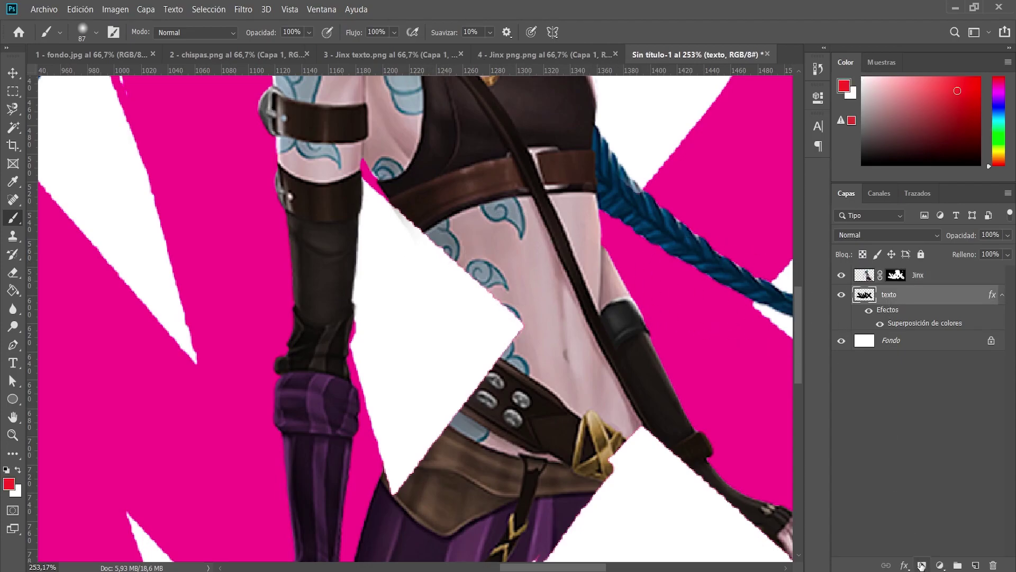
click(921, 565)
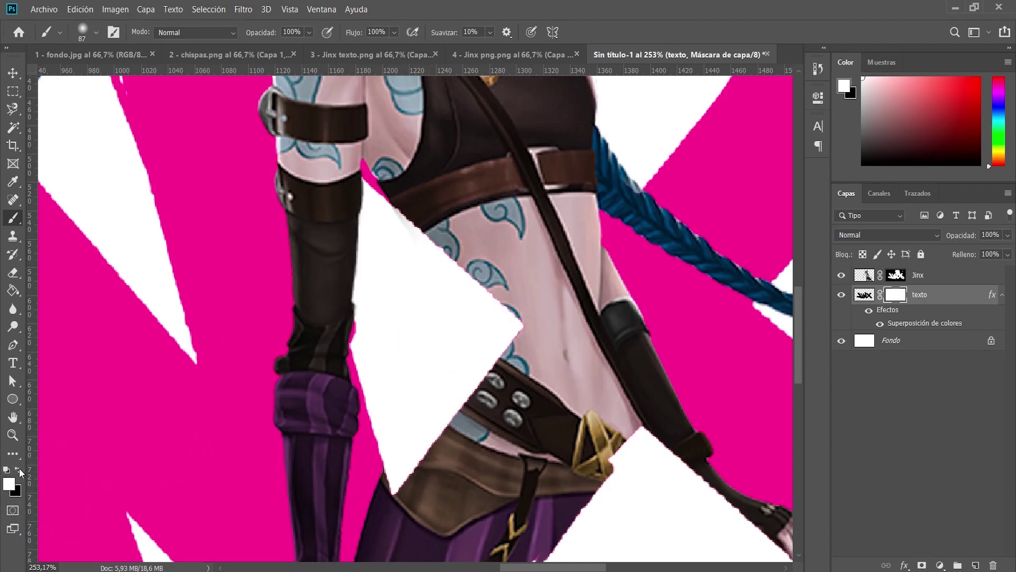
- With a black 49 px brush, hide the pink text along the edge by her waist
key(x)
right_click(509, 236)
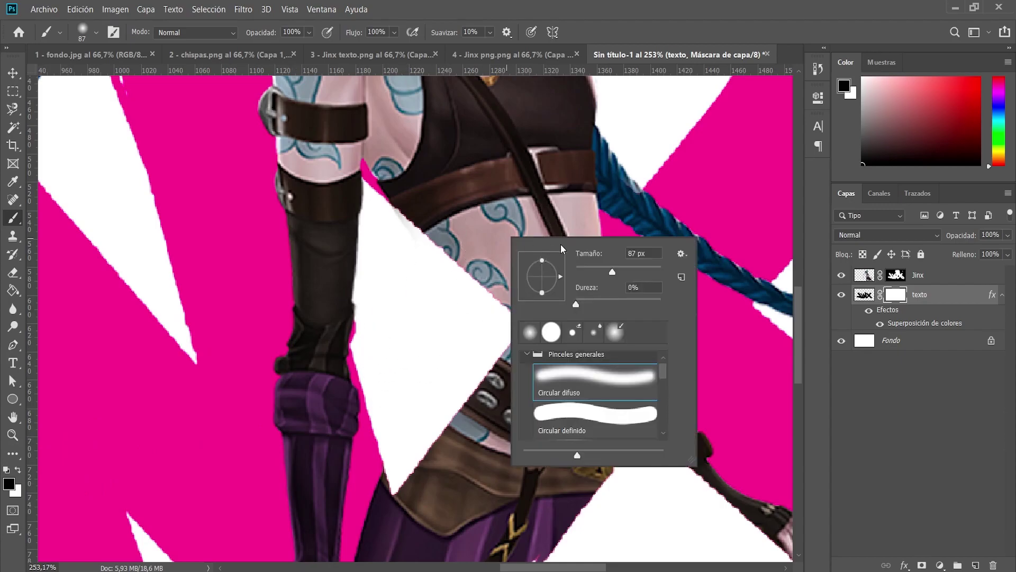
click(598, 273)
key(Return)
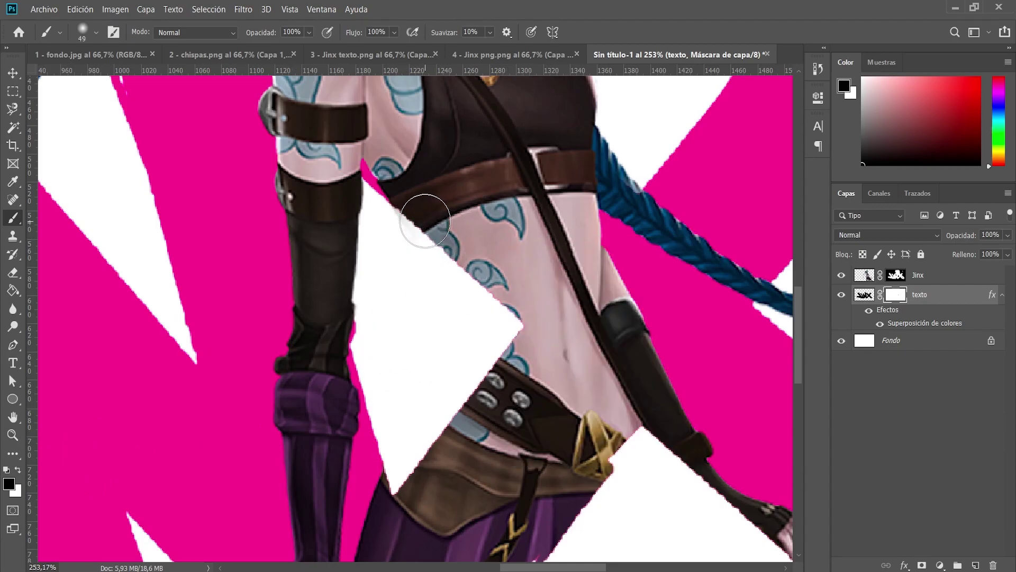
mouse_move(425, 221)
mouse_down()
mouse_move(465, 283)
mouse_move(497, 371)
mouse_move(409, 488)
mouse_up()
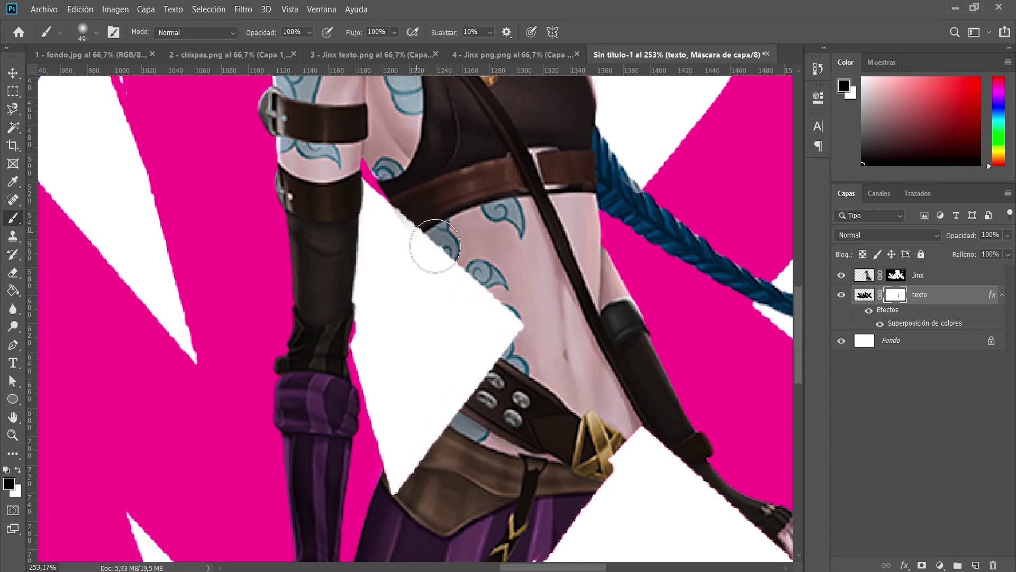
- With a 20 px brush, mask text from buckle to drips on texto, then fit the poster on screen
click(896, 275)
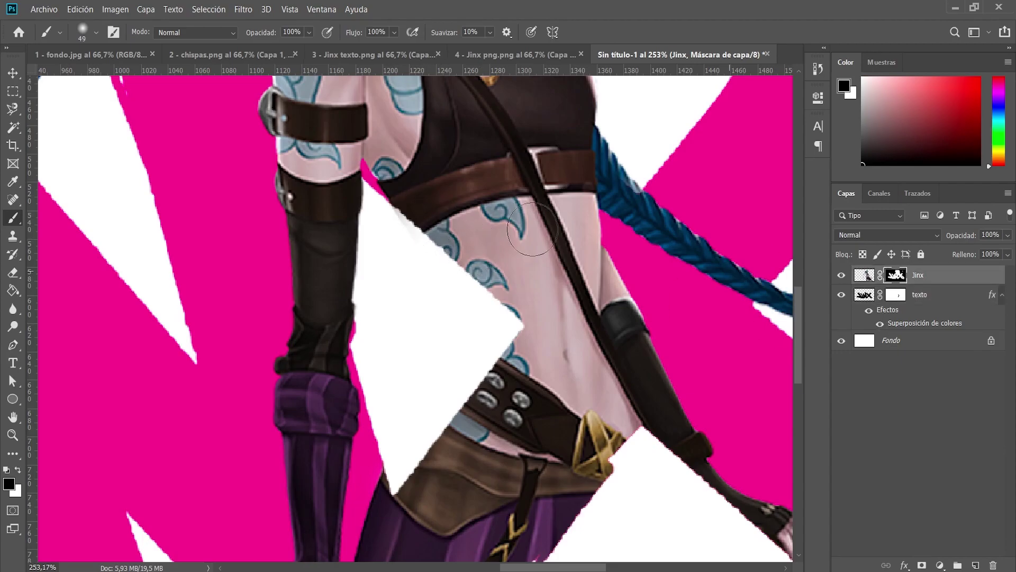
right_click(389, 245)
text(20)
key(Return)
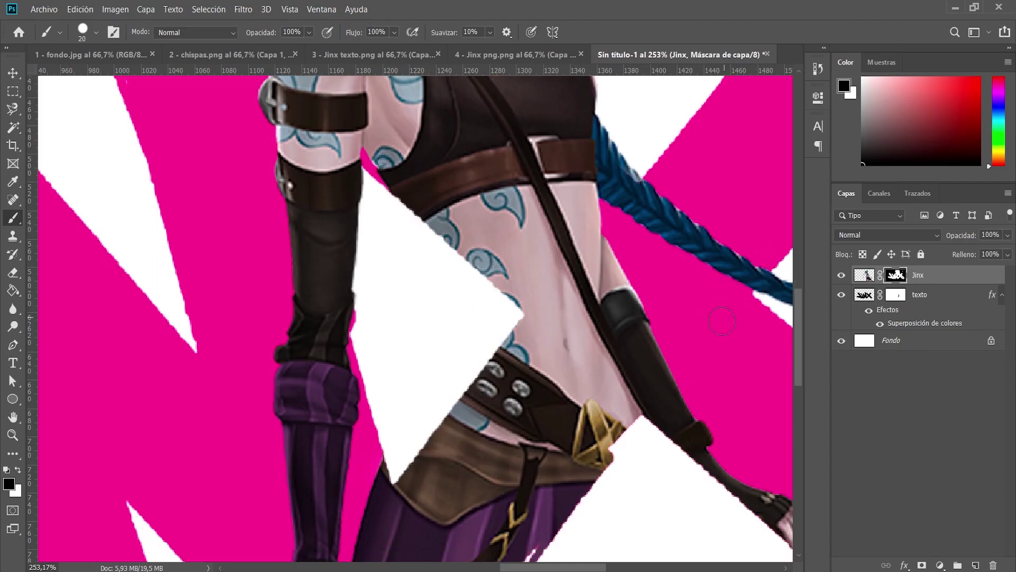
scroll(721, 318, down, 4)
scroll(722, 321, down, 2)
scroll(722, 321, down, 1)
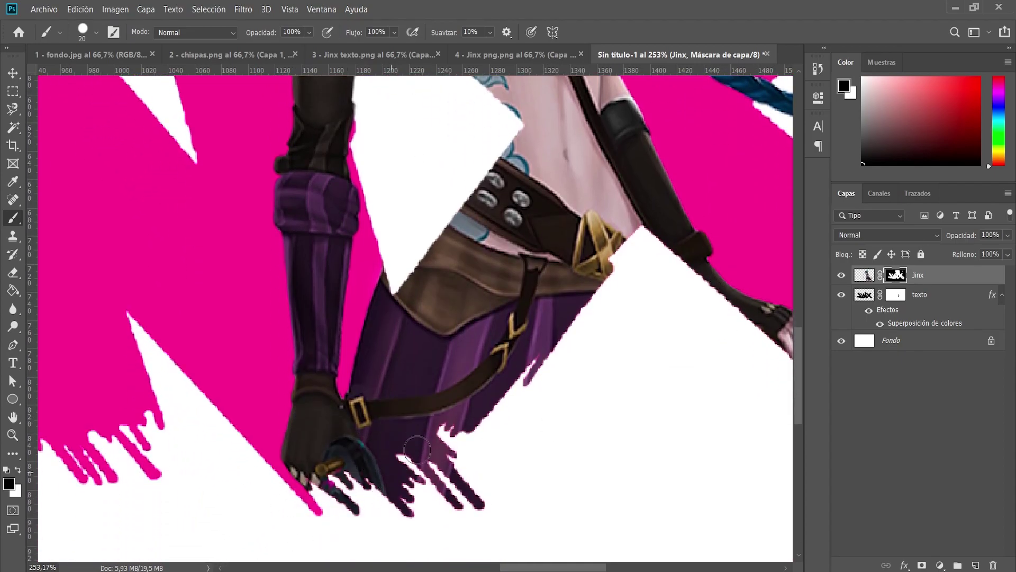
click(900, 294)
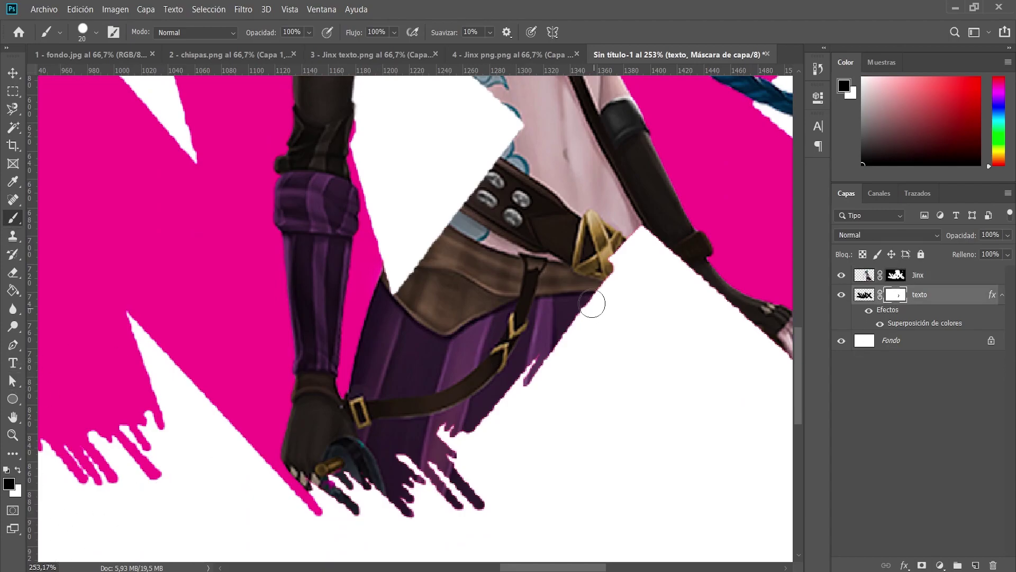
mouse_move(628, 233)
mouse_down()
mouse_move(524, 387)
mouse_move(426, 486)
mouse_move(358, 504)
mouse_move(323, 479)
mouse_up()
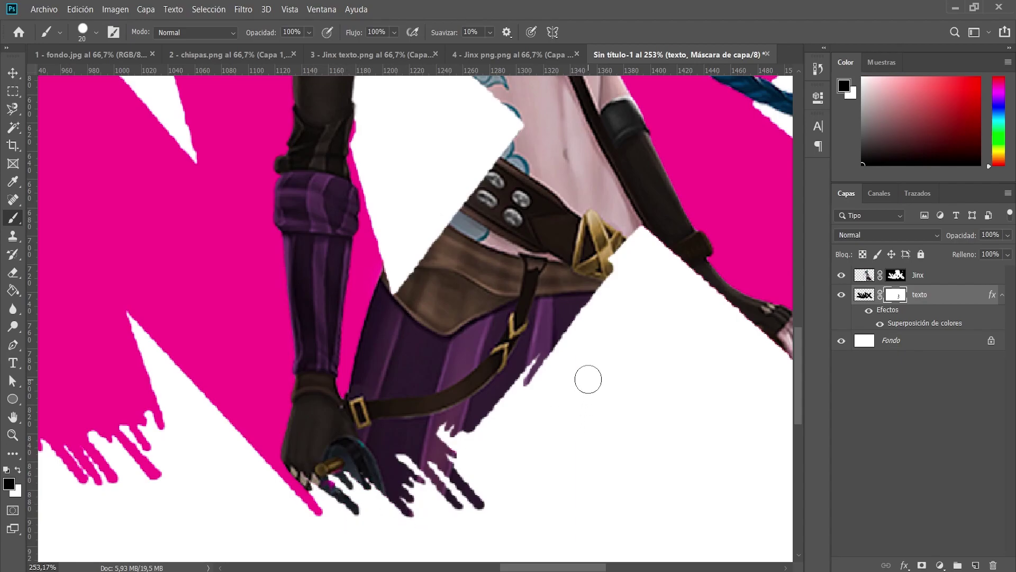
key(ctrl+0)
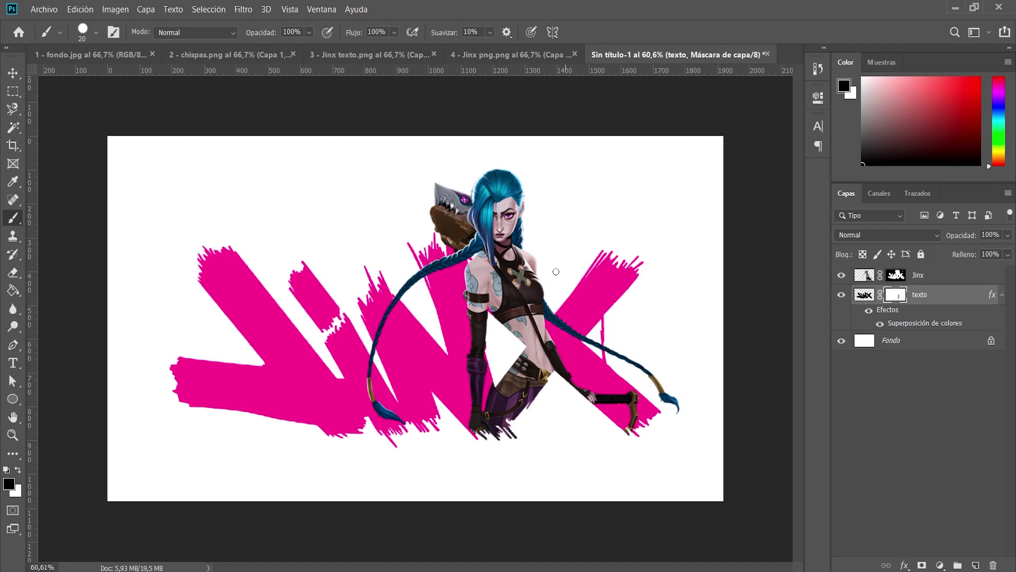
- Unlock the fondo.jpg smoke image and bring it into the poster beneath the texto layer
click(78, 55)
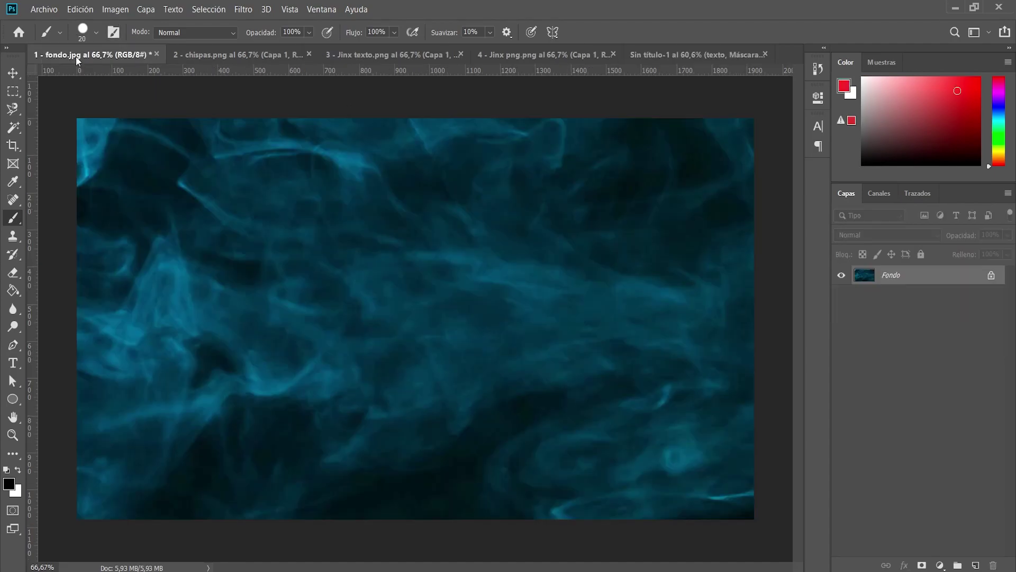
click(990, 279)
mouse_move(415, 333)
mouse_down()
mouse_move(628, 73)
mouse_move(468, 326)
mouse_up()
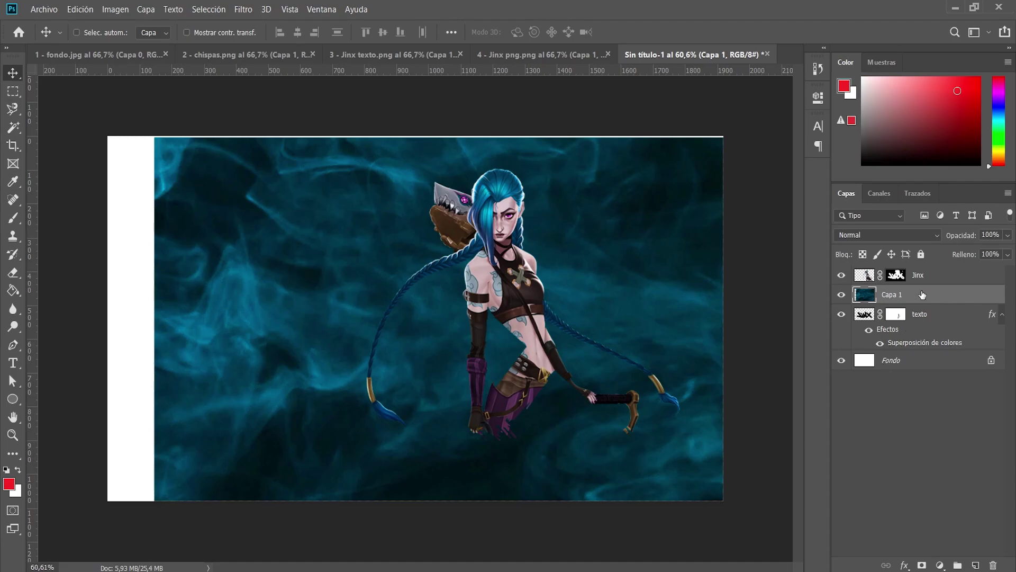
drag(922, 294, 918, 350)
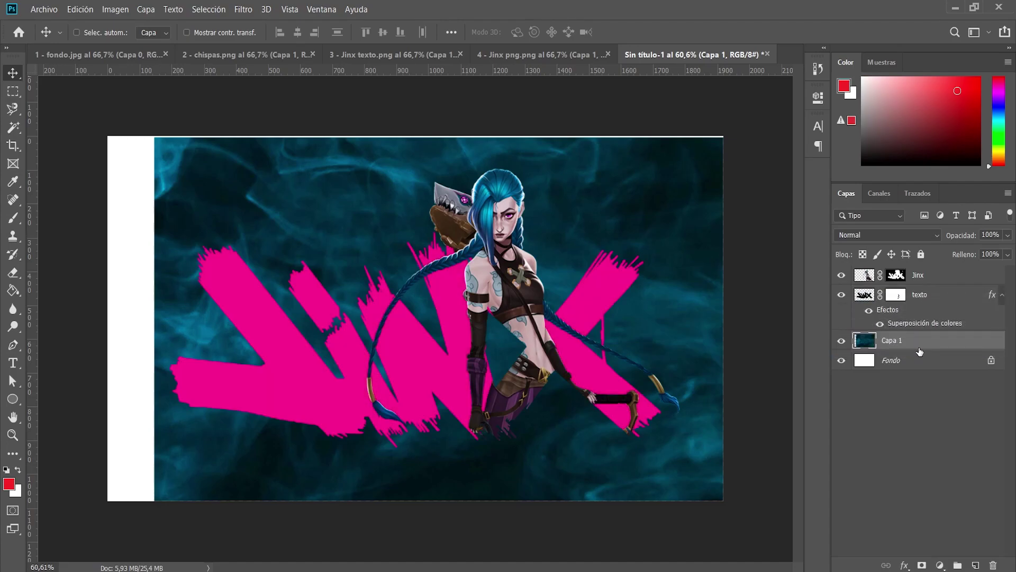
drag(564, 395, 519, 396)
- Scale the smoke layer so it extends past all the canvas edges
key(ctrl+t)
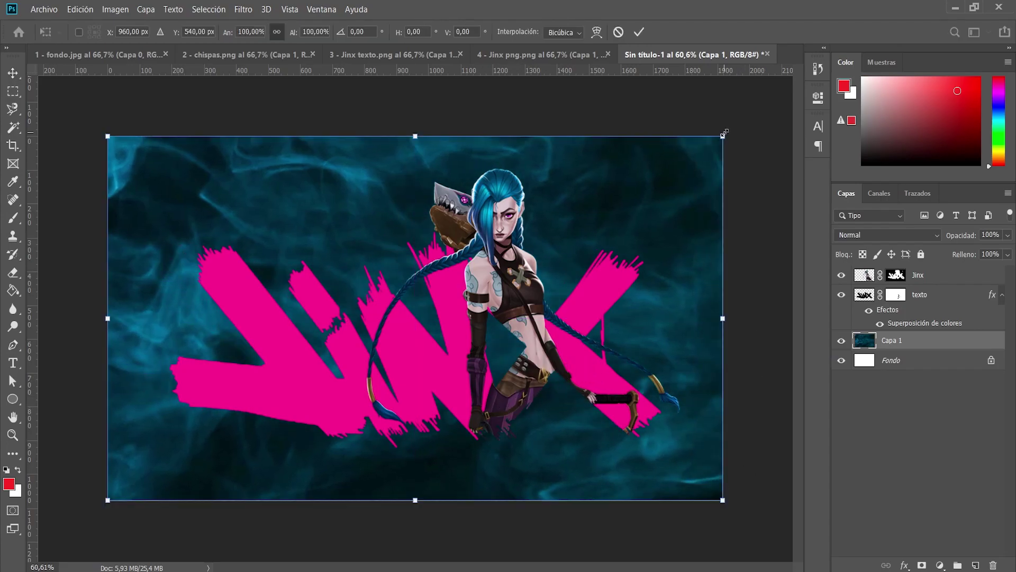
drag(722, 136, 741, 123)
key(Return)
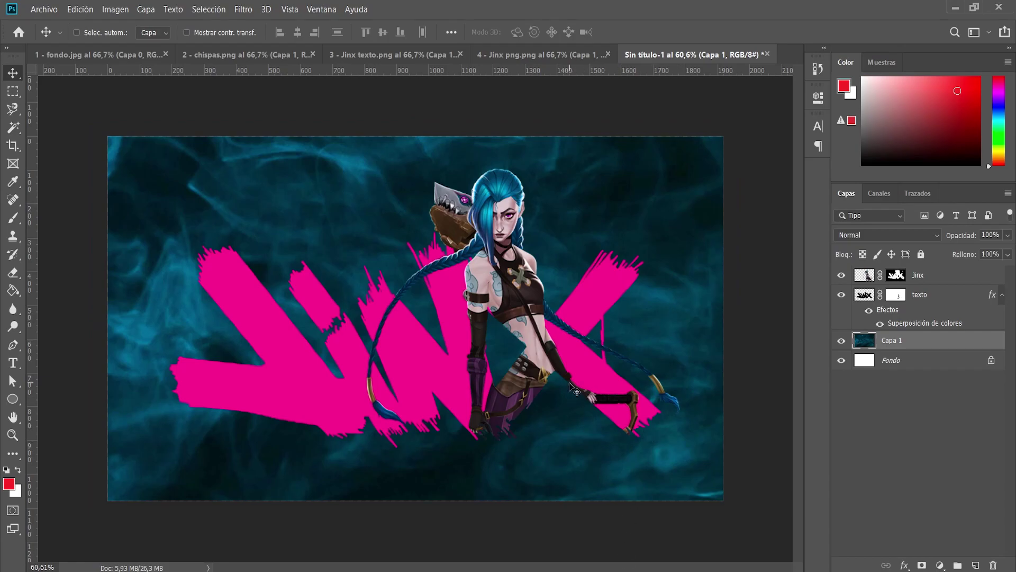
- Bring the chispas.png sparks into the poster above the smoke layer and reposition them
click(241, 55)
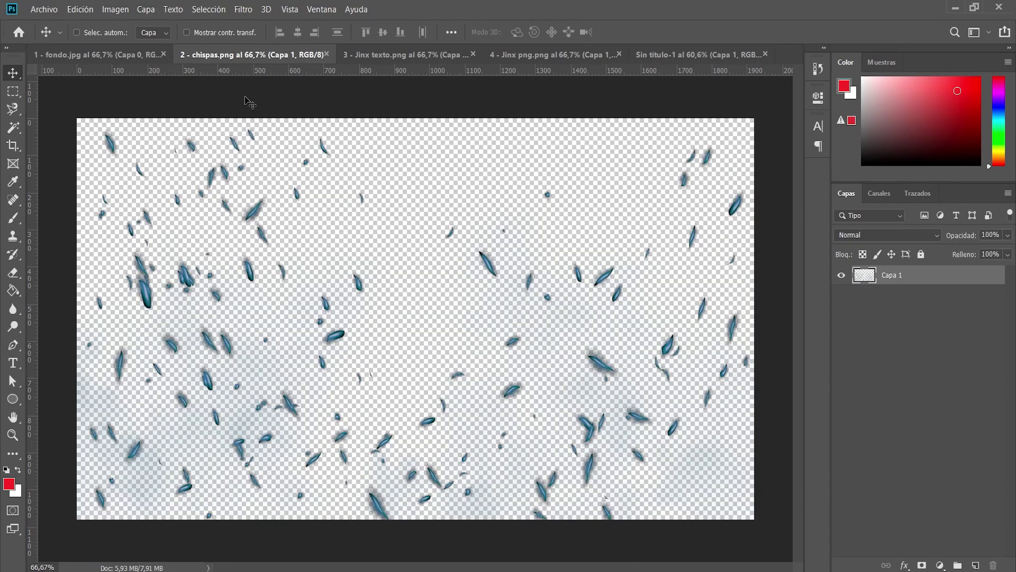
mouse_move(326, 314)
mouse_down()
mouse_move(648, 61)
mouse_move(349, 391)
mouse_up()
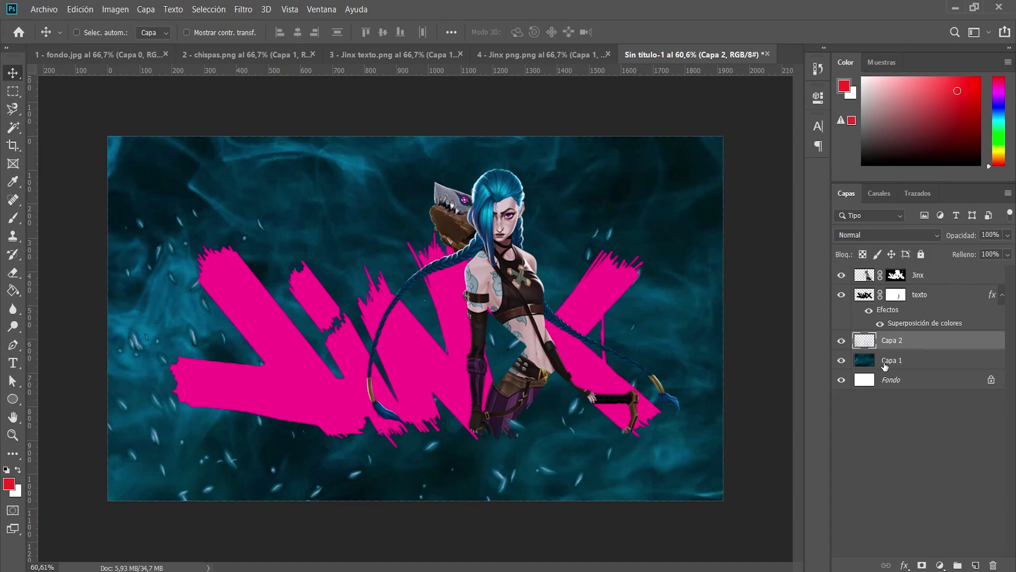
drag(515, 231, 586, 313)
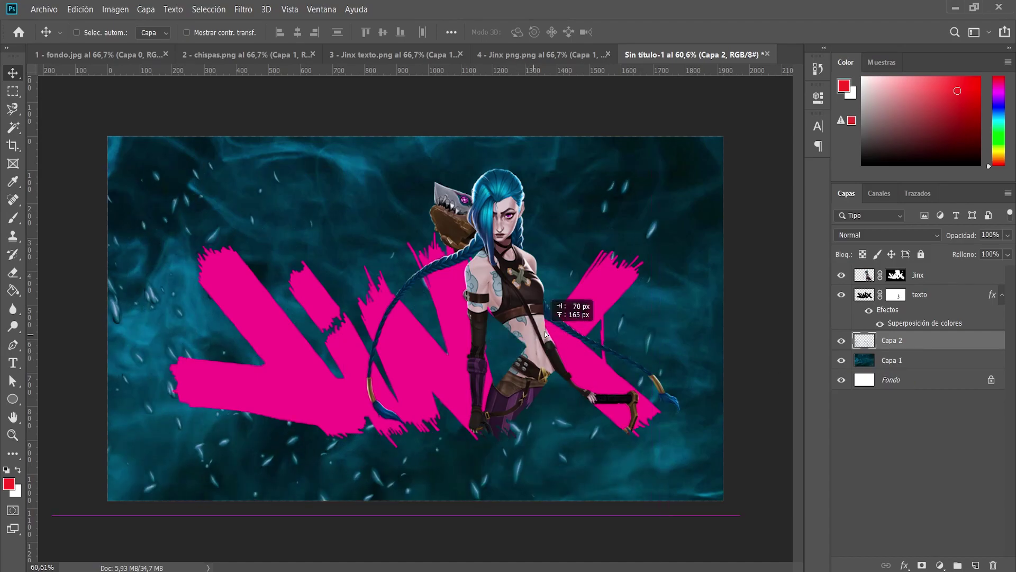
- Enlarge the sparks layer so the flecks scatter across the whole poster
key(ctrl+t)
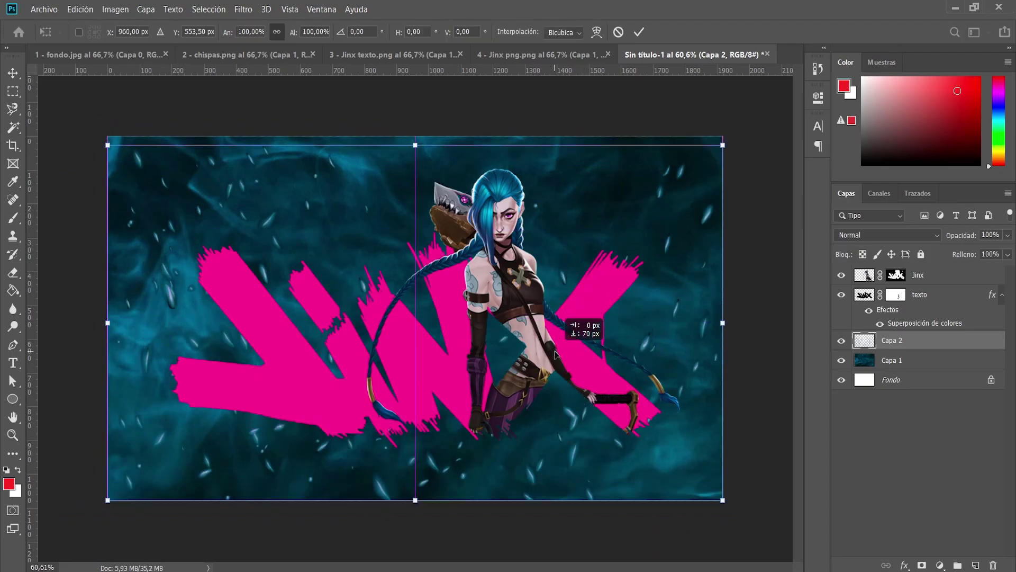
mouse_move(720, 141)
mouse_down()
mouse_move(740, 119)
mouse_move(764, 115)
mouse_up()
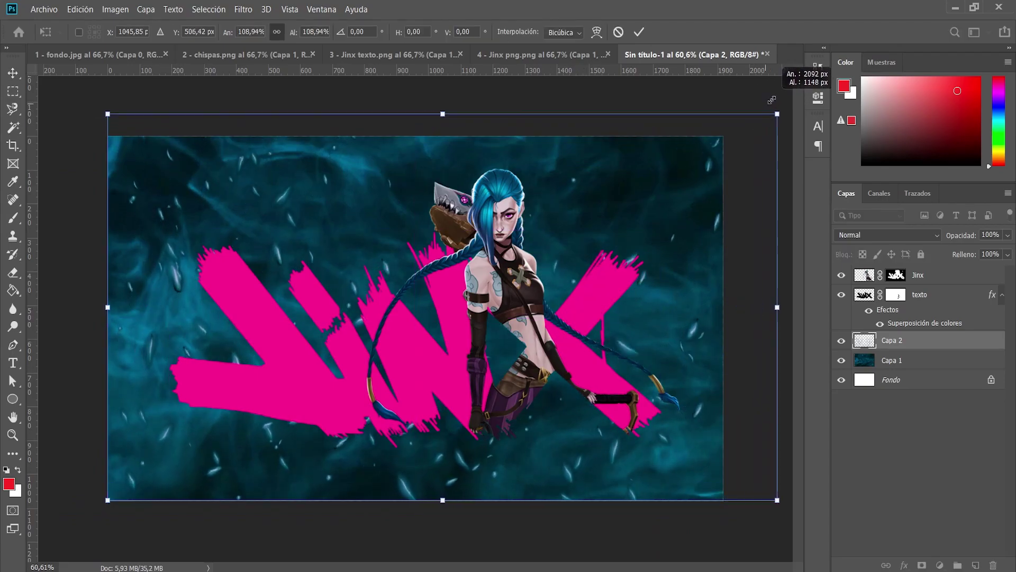
drag(569, 322, 582, 332)
key(Return)
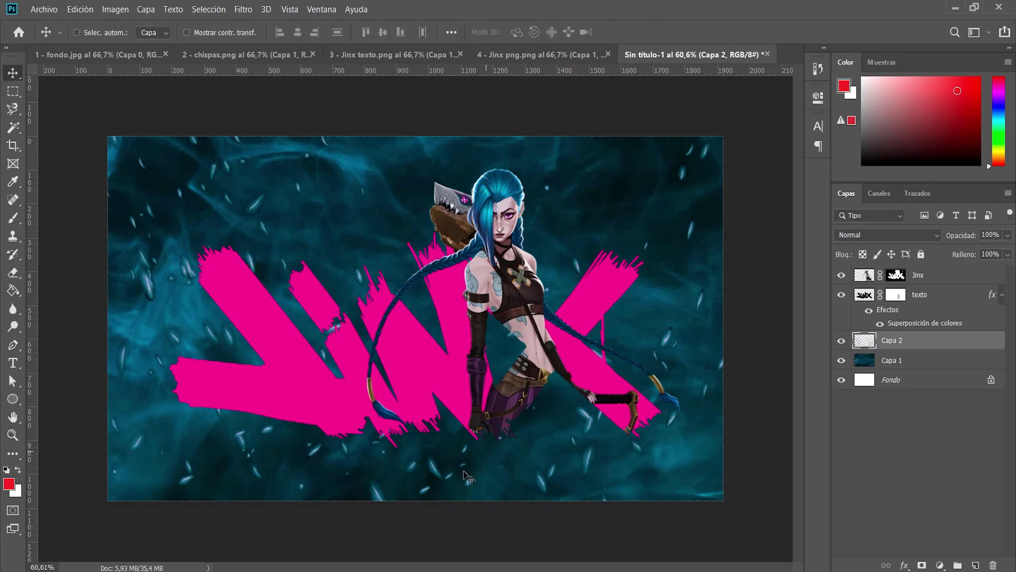
- Enable an Outer Glow effect in the texto layer's layer style
click(932, 322)
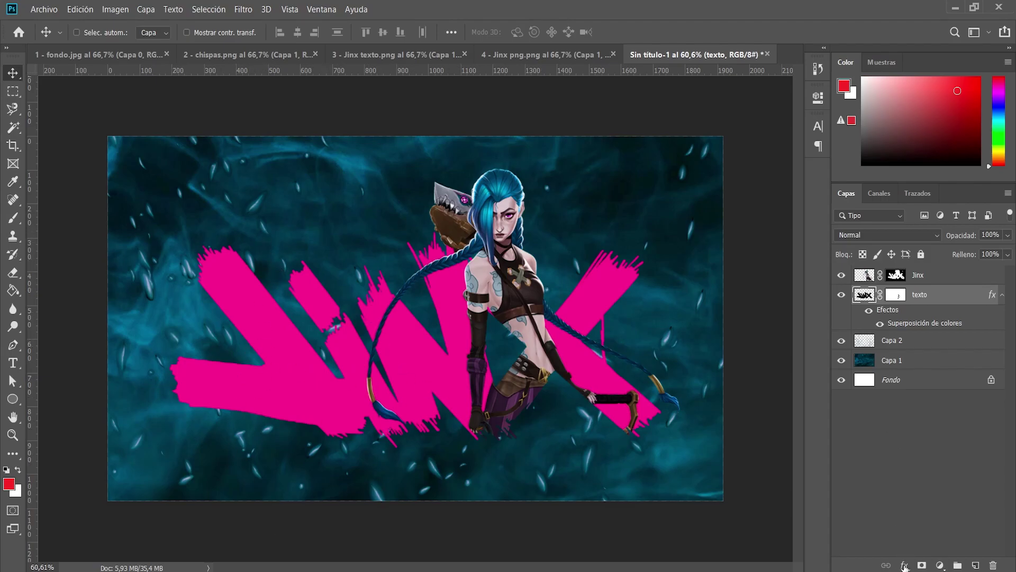
double_click(924, 323)
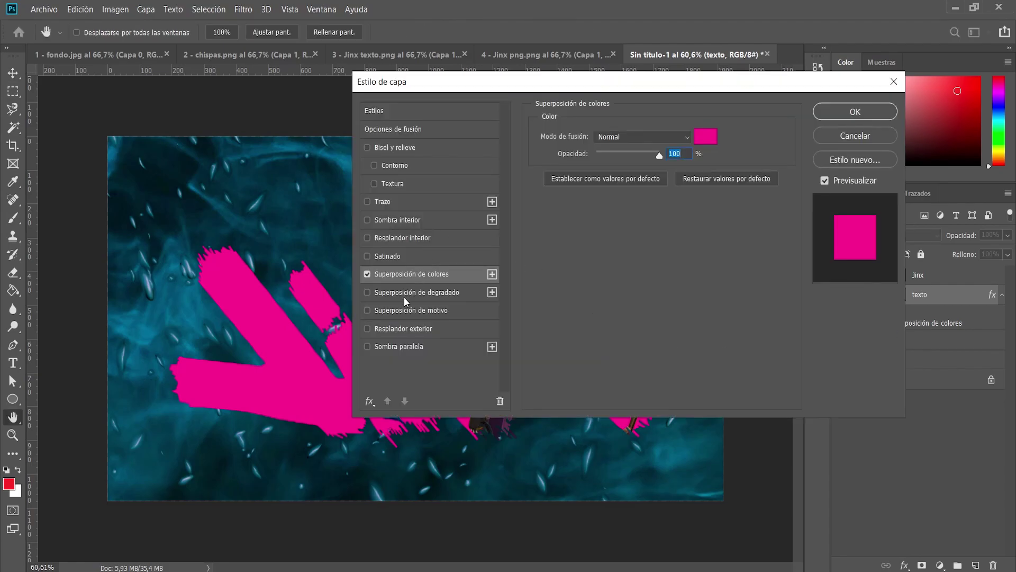
click(368, 329)
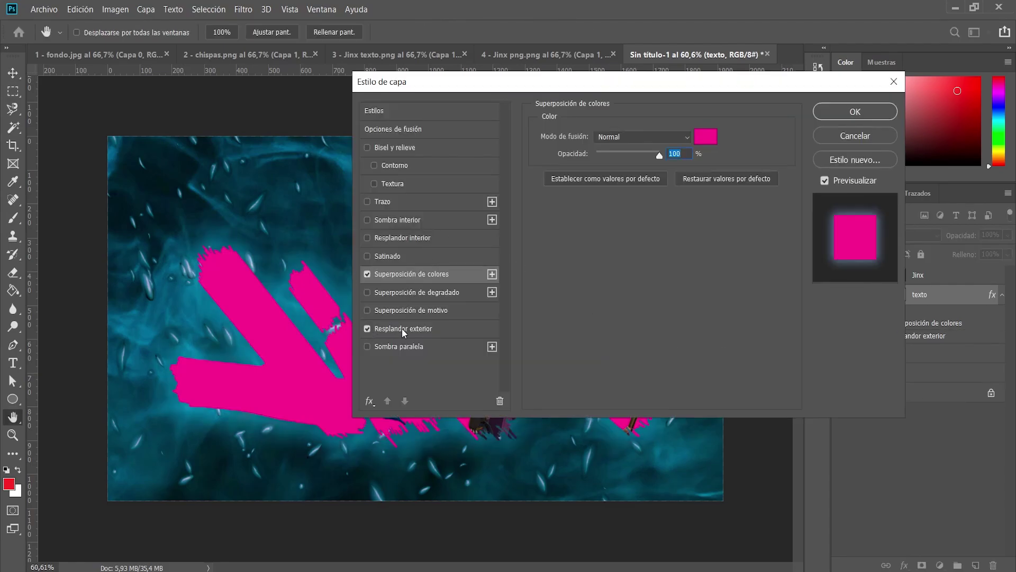
click(401, 328)
drag(542, 86, 675, 89)
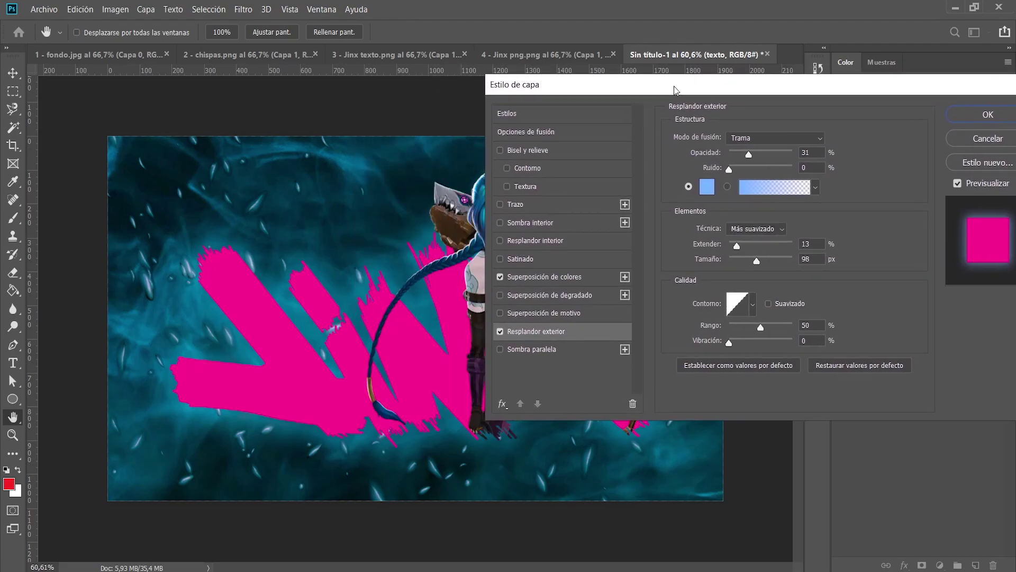
- Make the glow bright cyan sampled from the smoke, with 79 px size, and apply it
click(710, 189)
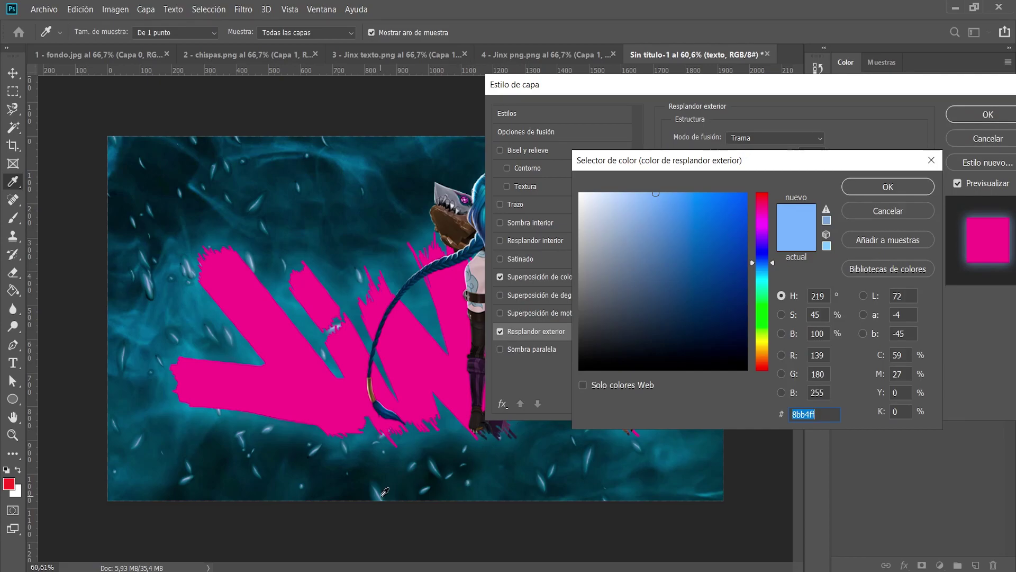
click(381, 494)
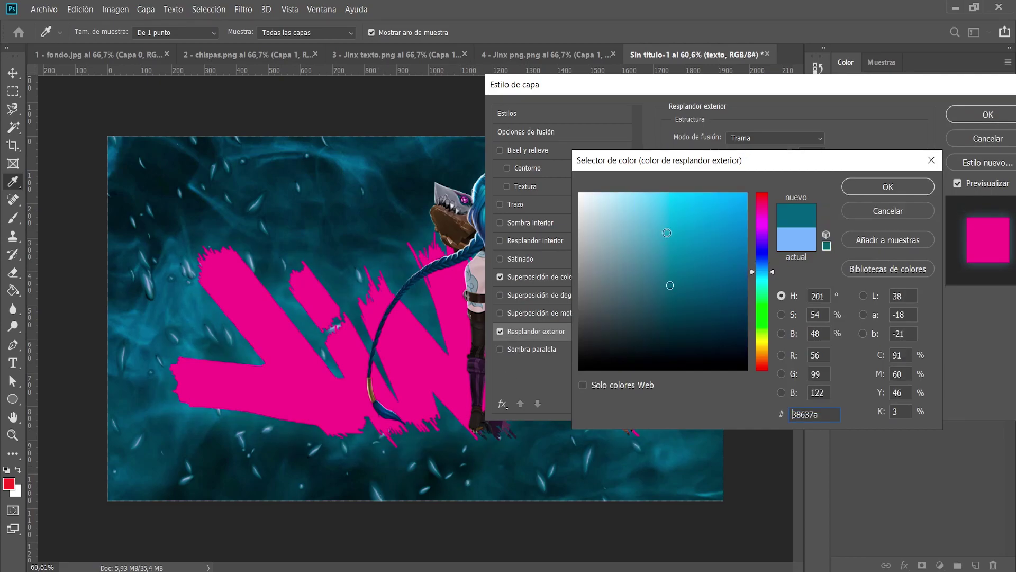
drag(682, 253, 682, 223)
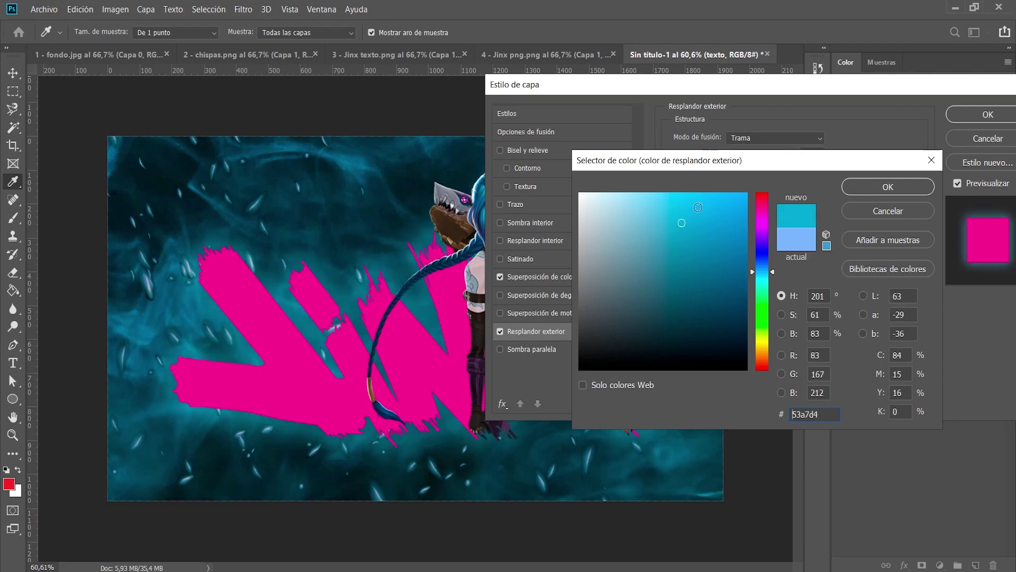
click(675, 208)
click(683, 201)
key(Return)
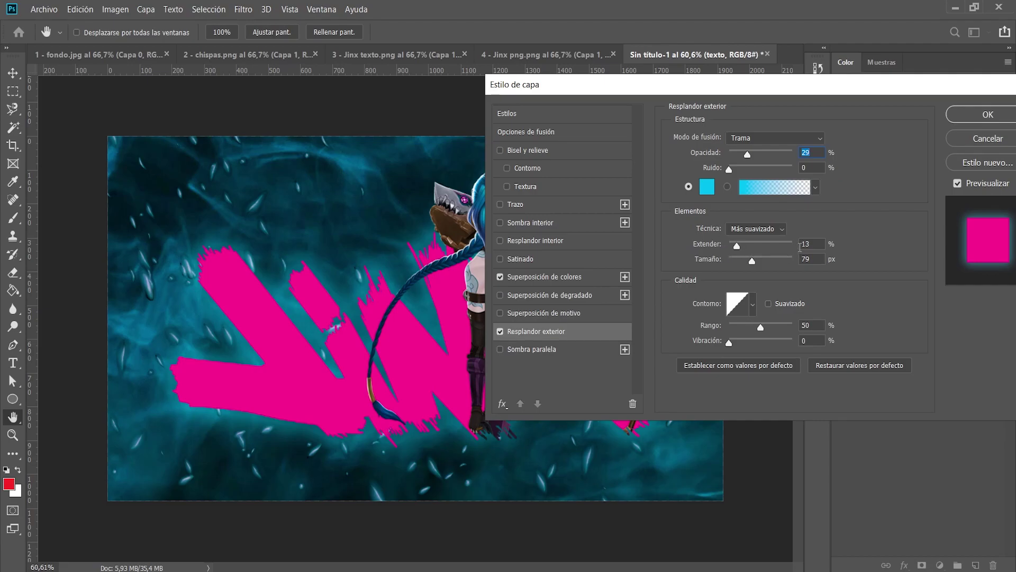
click(817, 265)
click(960, 121)
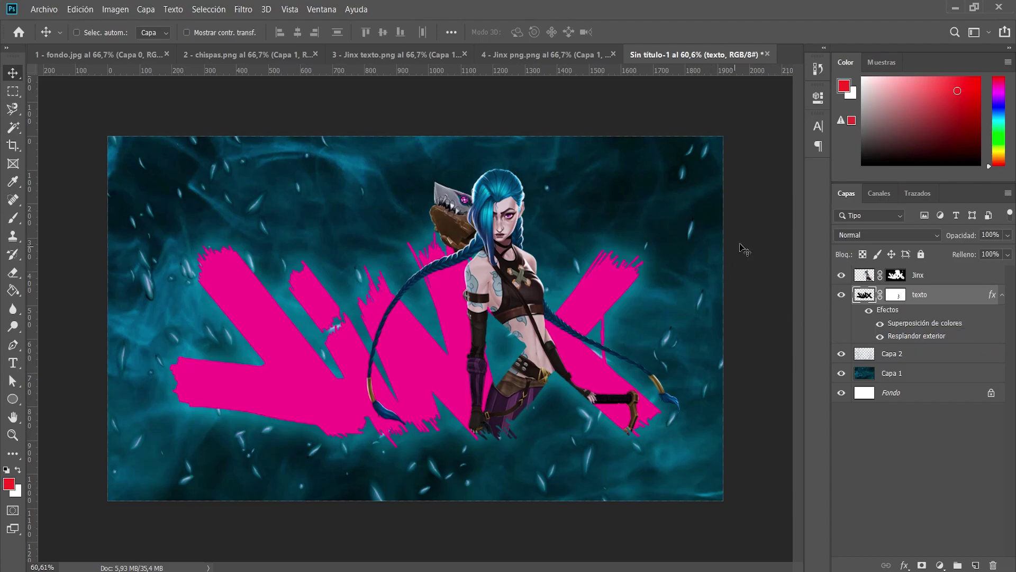
- Add a Curves adjustment clipped to the Jinx layer, raising the curve to brighten her
click(926, 275)
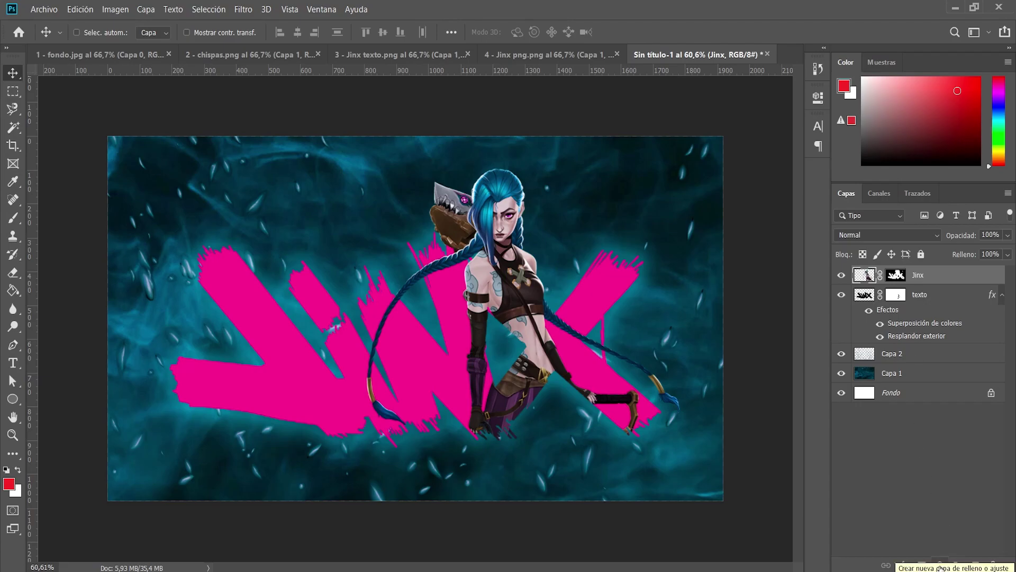
click(940, 566)
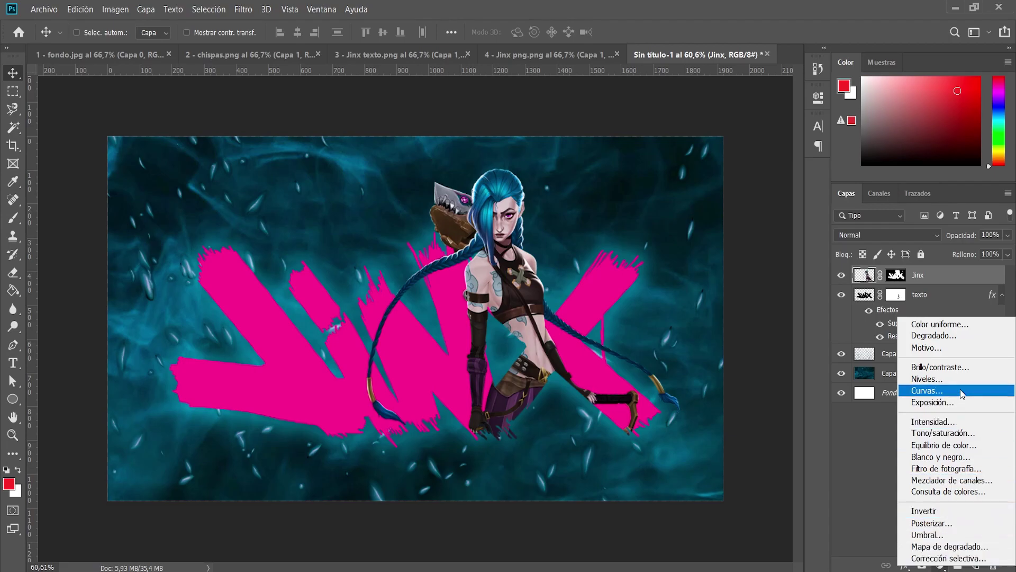
click(927, 391)
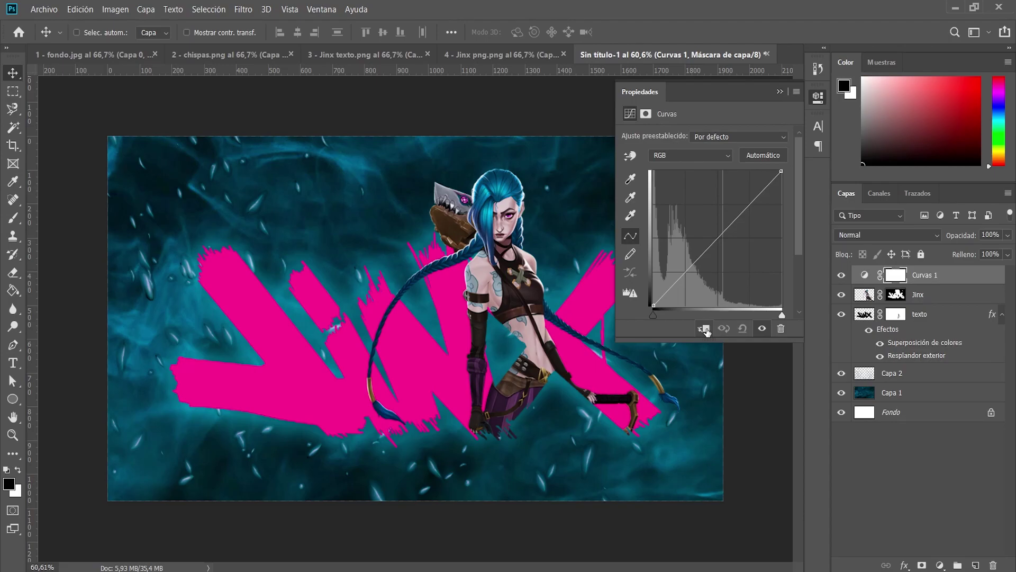
click(705, 329)
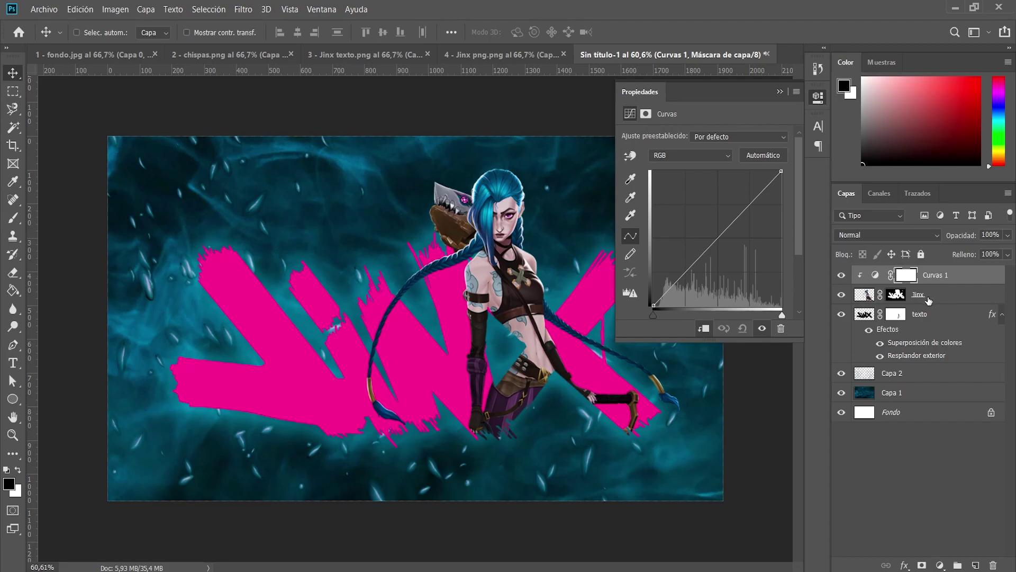
drag(705, 252, 702, 249)
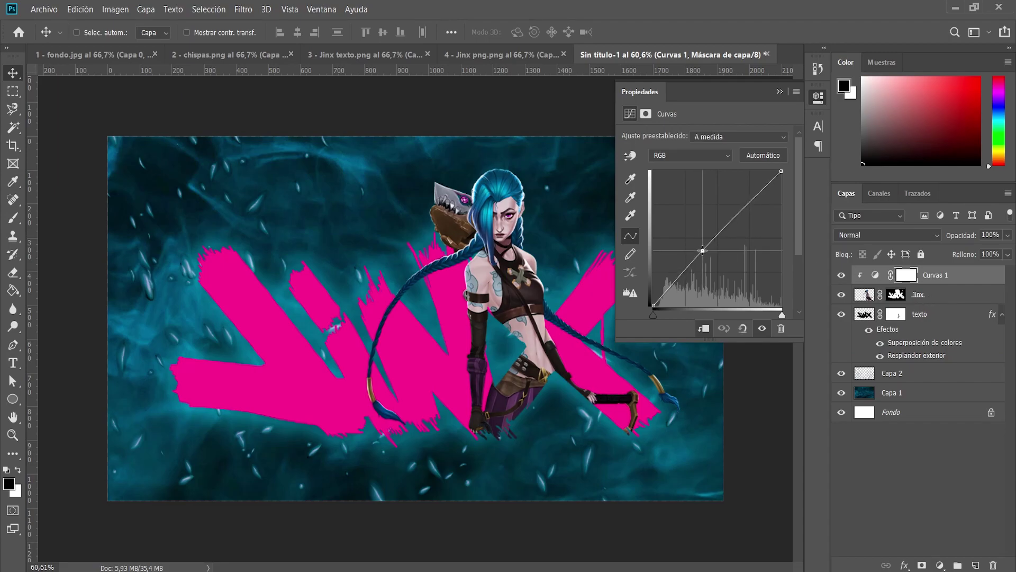
drag(699, 248, 698, 248)
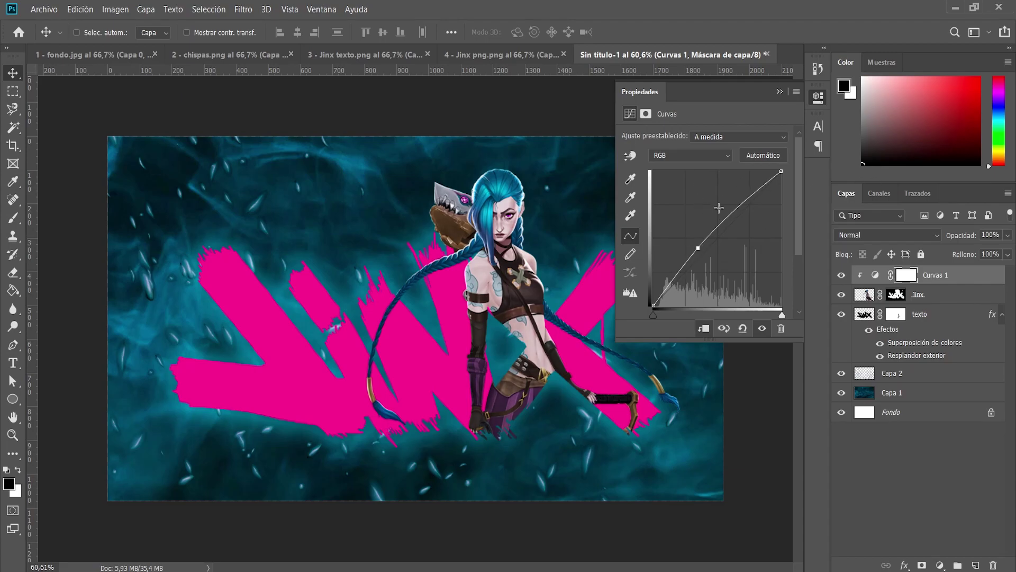
drag(727, 202, 728, 213)
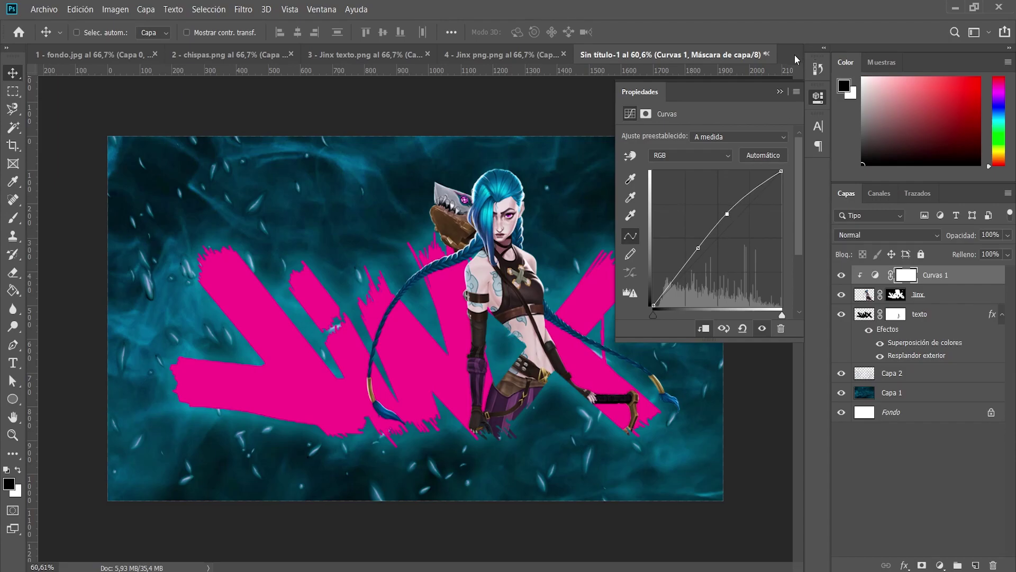
click(818, 97)
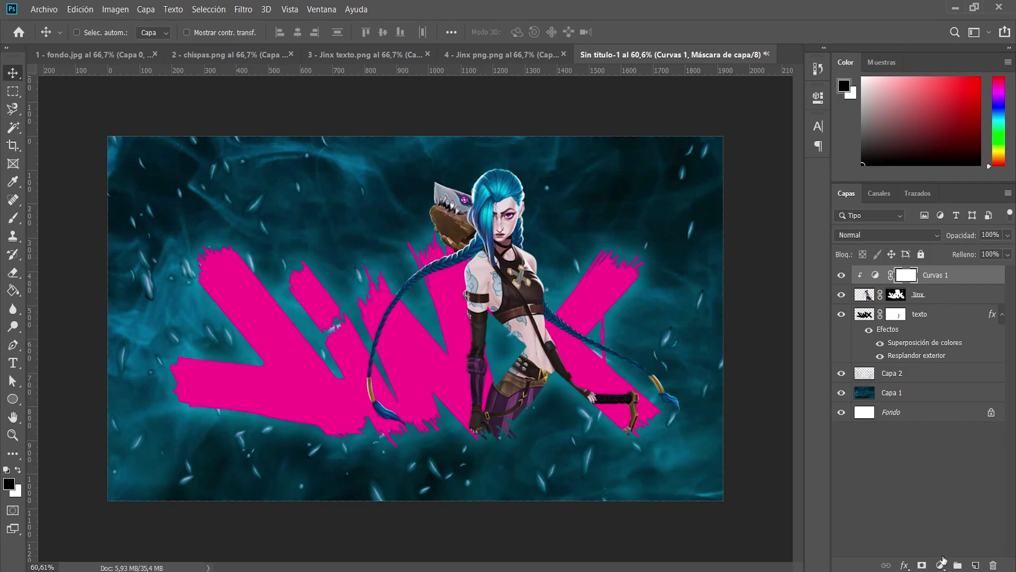
- Add a black-to-white gradient fill layer, radial and inverted, at 232% scale
click(941, 566)
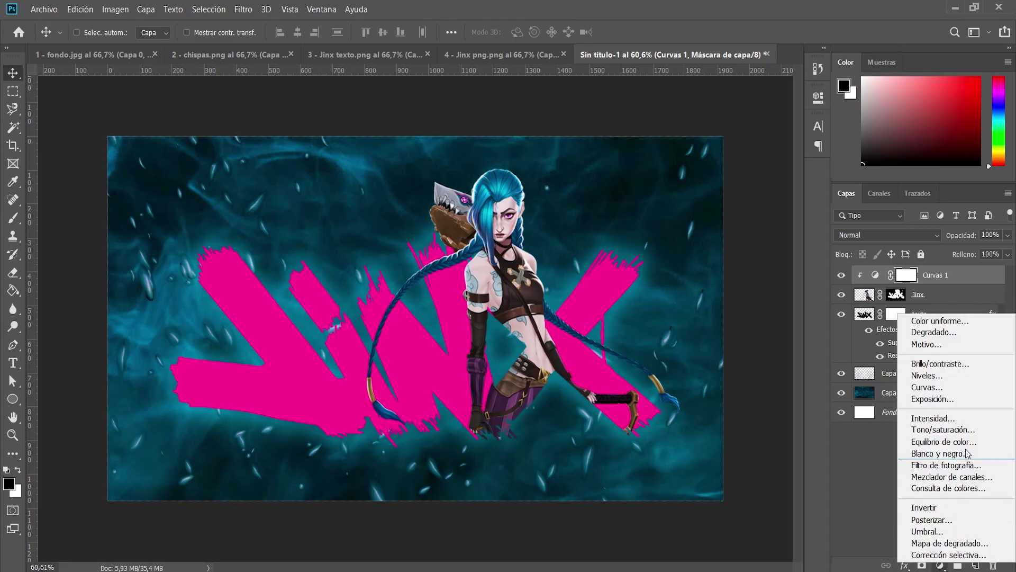
click(963, 332)
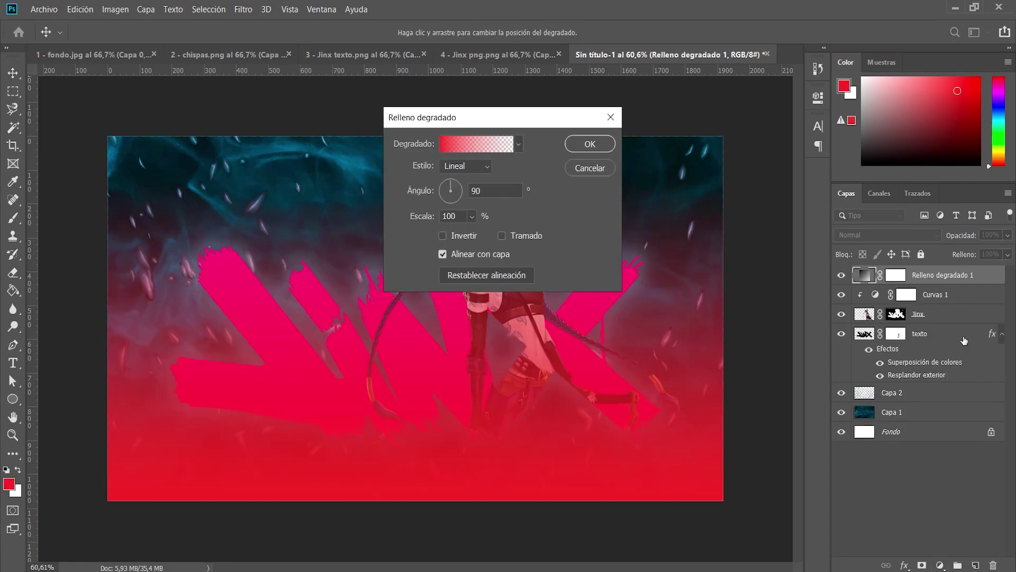
click(518, 144)
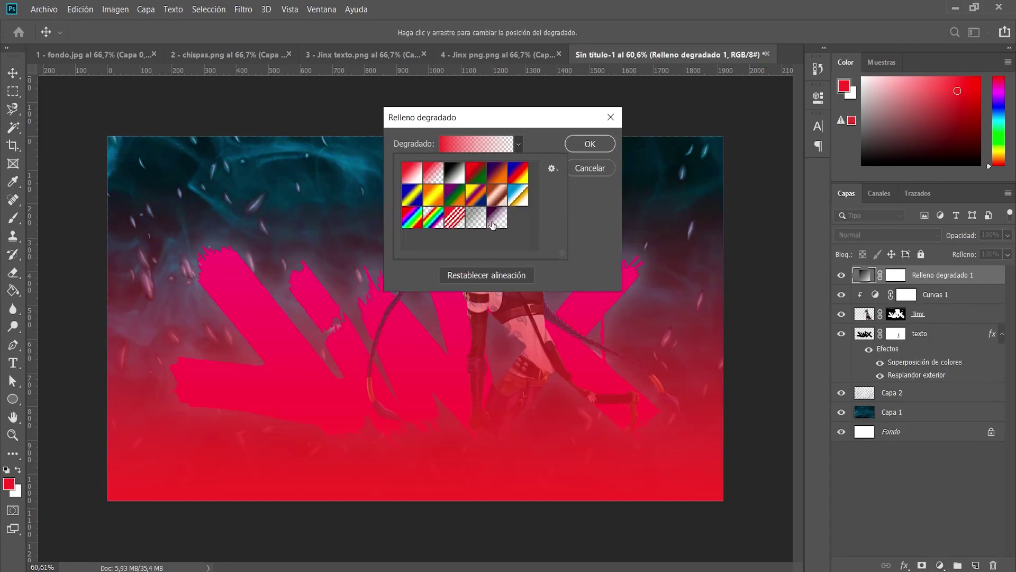
click(455, 173)
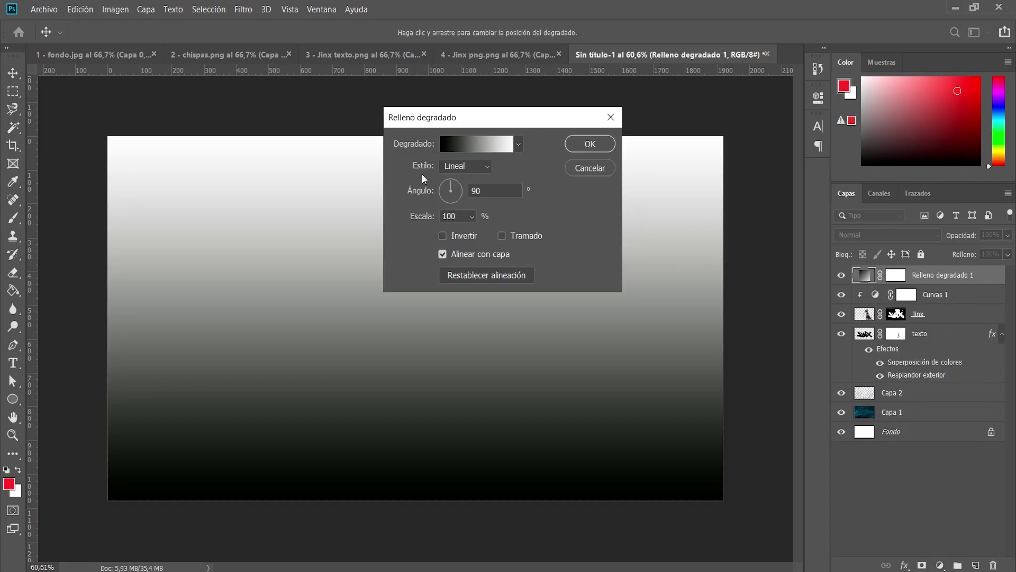
click(482, 168)
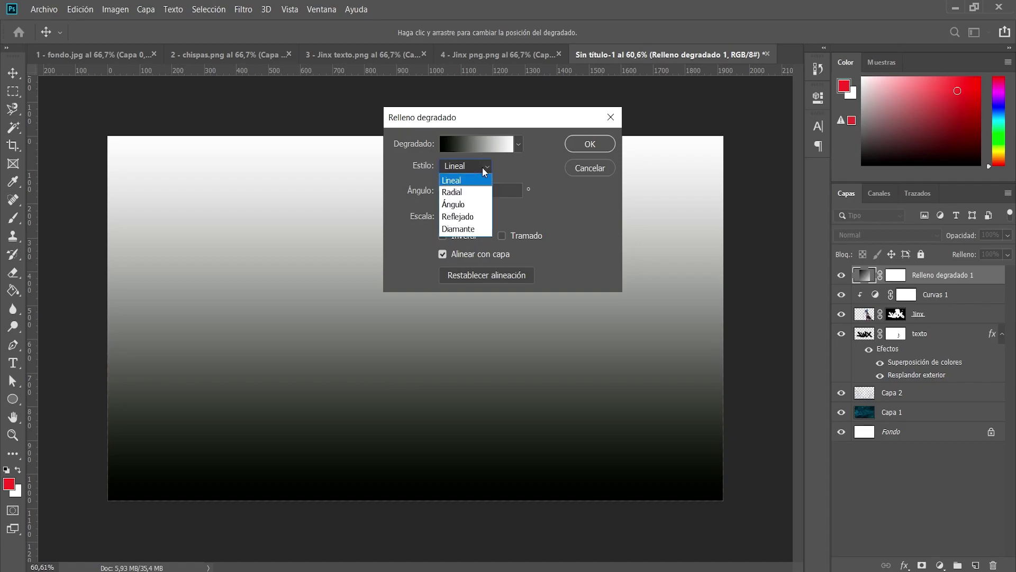
click(472, 192)
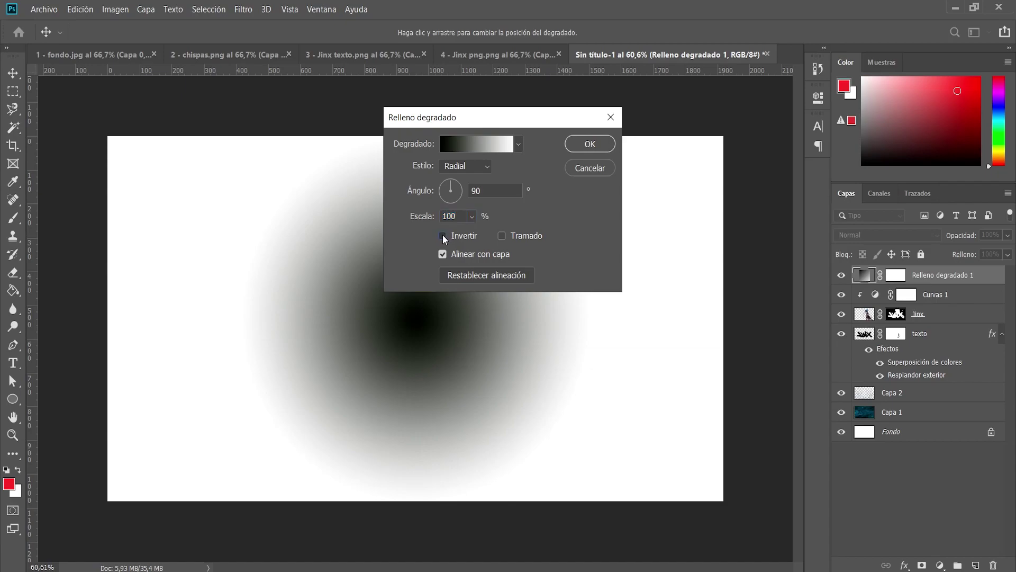
click(443, 237)
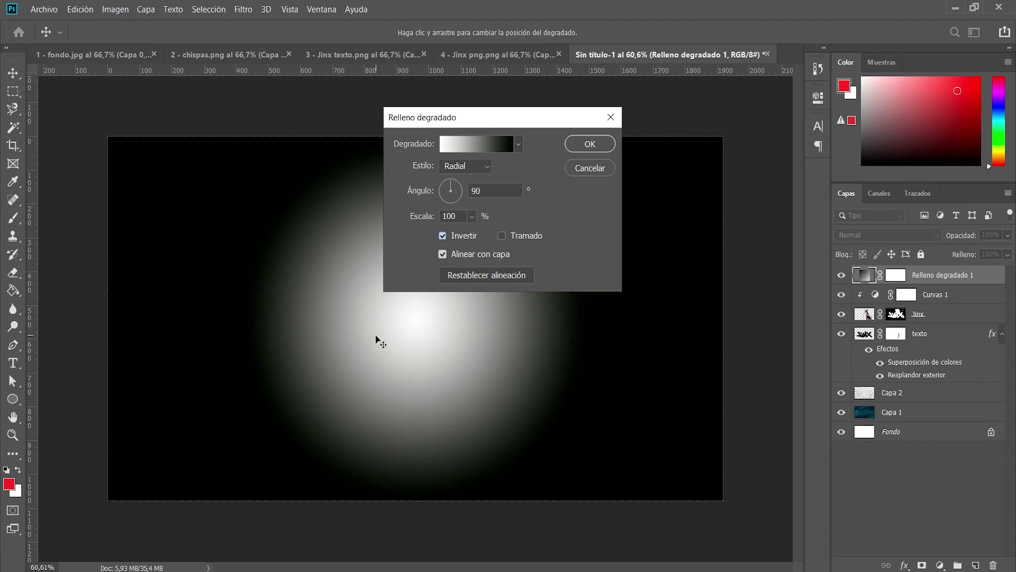
click(471, 216)
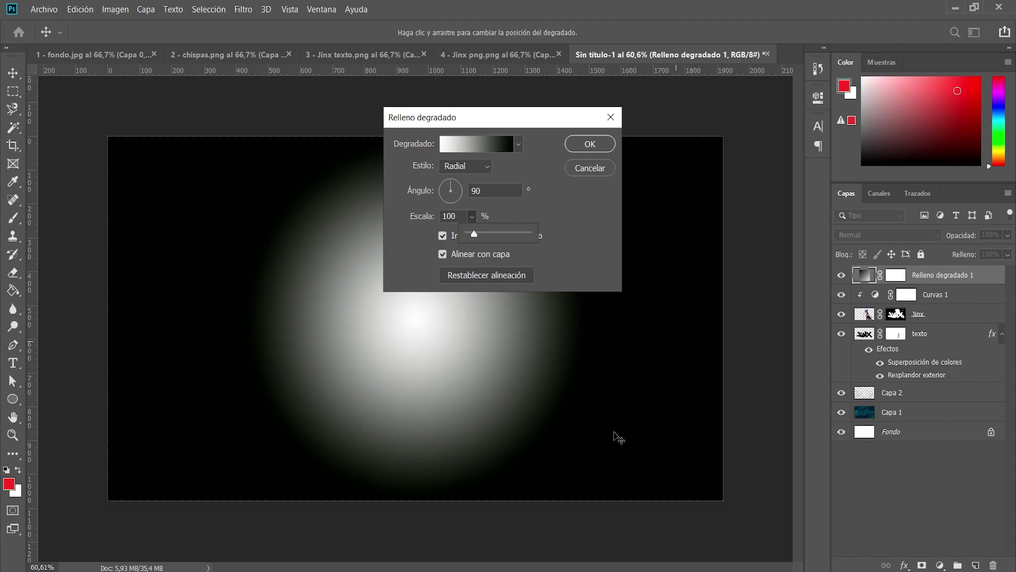
drag(474, 234, 481, 234)
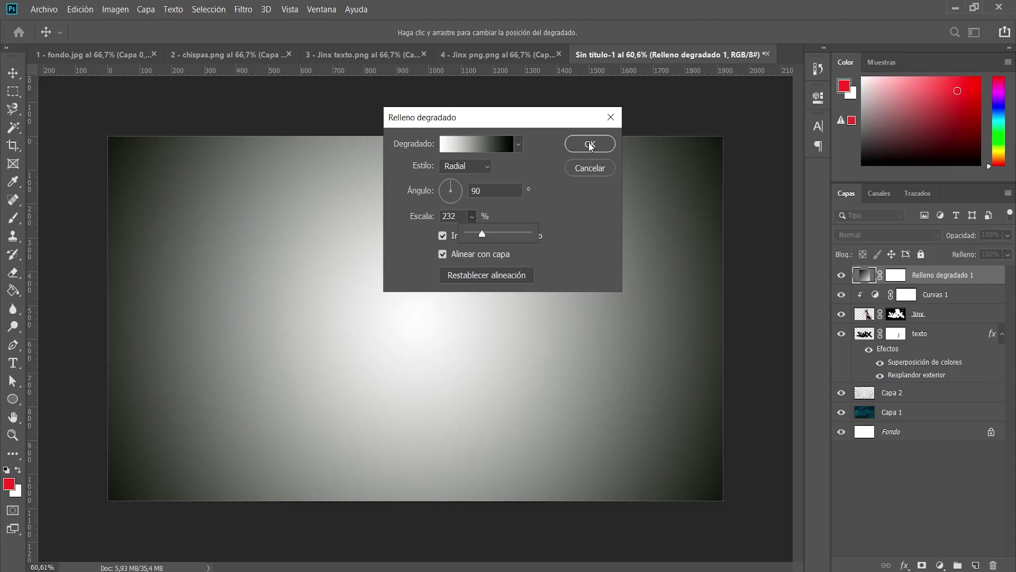
click(590, 145)
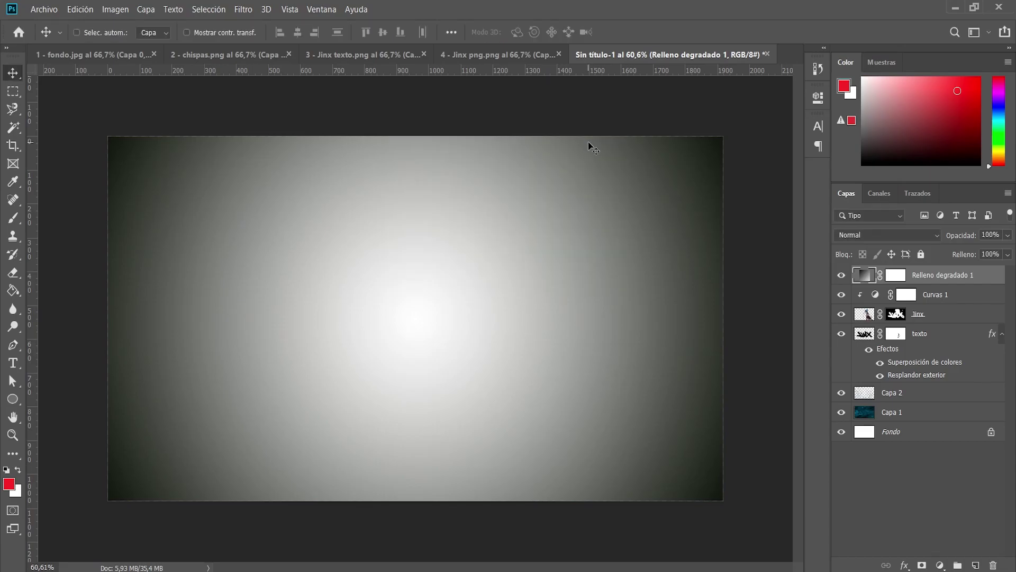
- Set the Relleno degradado 1 layer to Superponer blend mode at 25% opacity
click(861, 235)
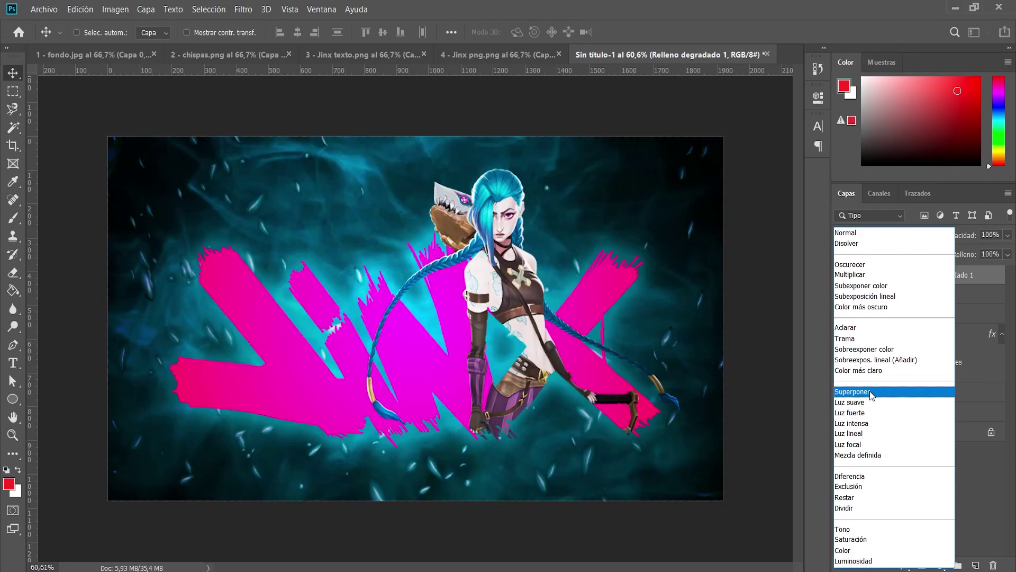
click(871, 392)
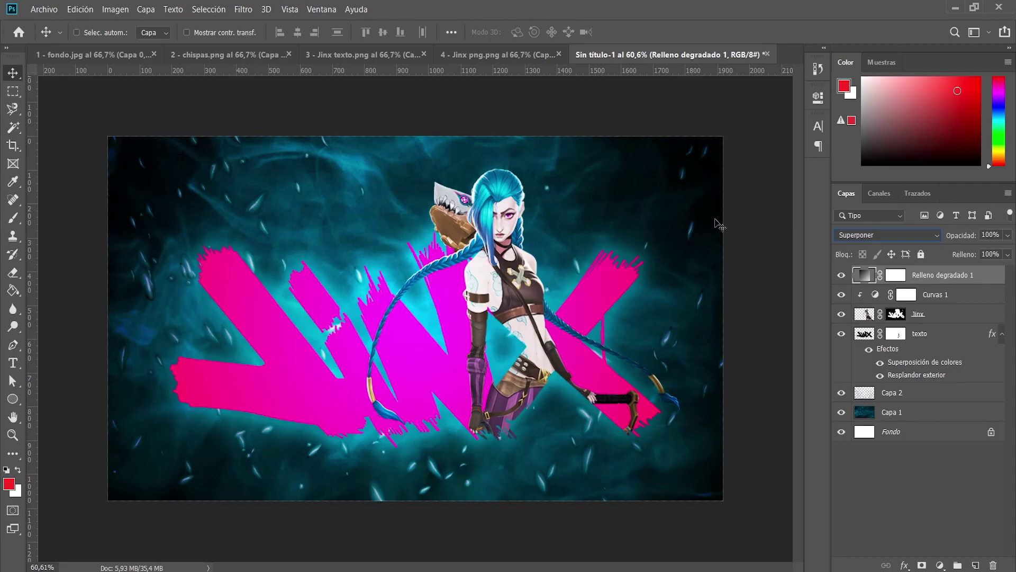
click(1008, 237)
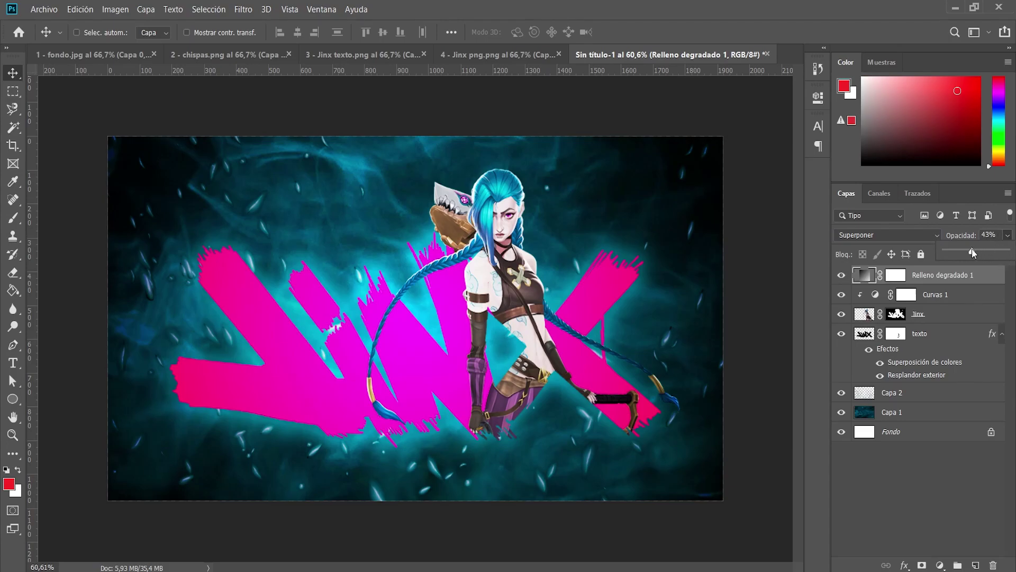
drag(971, 249, 960, 250)
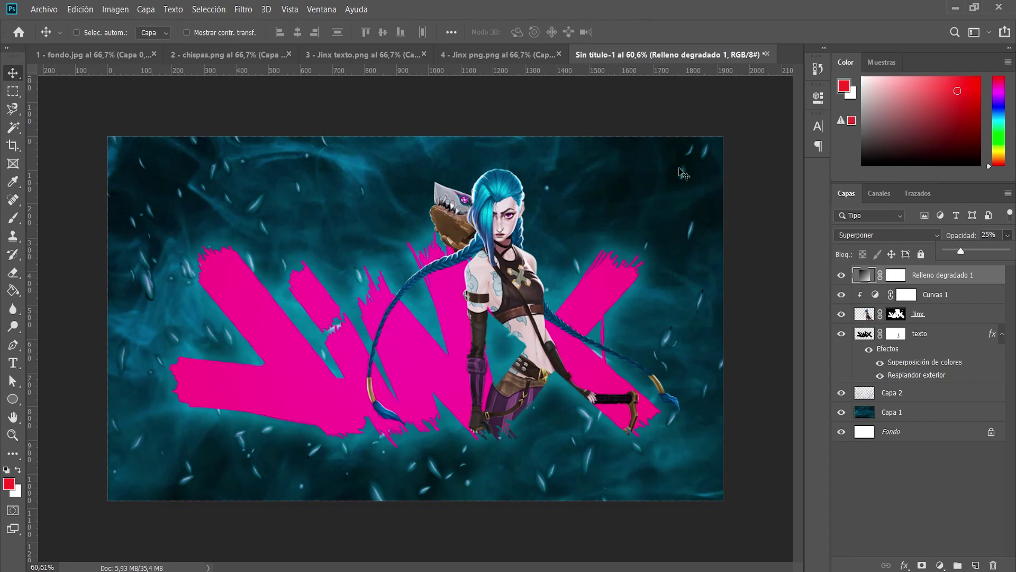
click(746, 210)
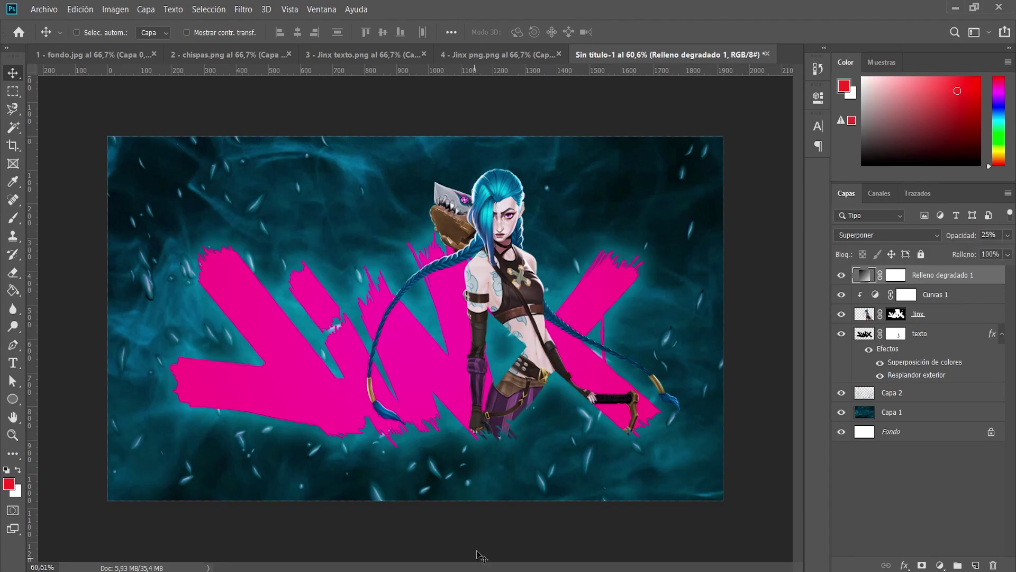
scroll(619, 401, up, 2)
scroll(619, 401, up, 2)
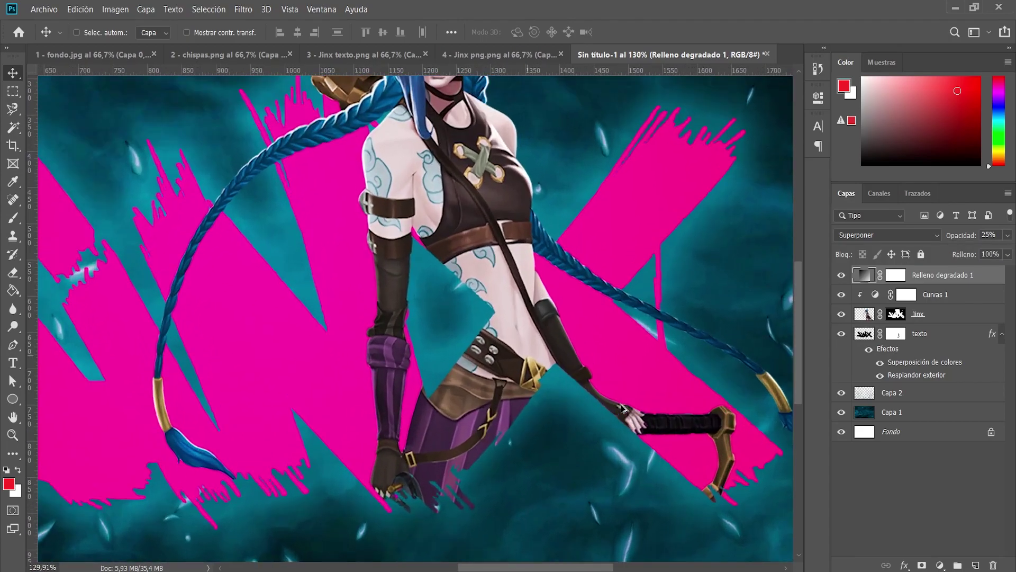
scroll(619, 400, up, 2)
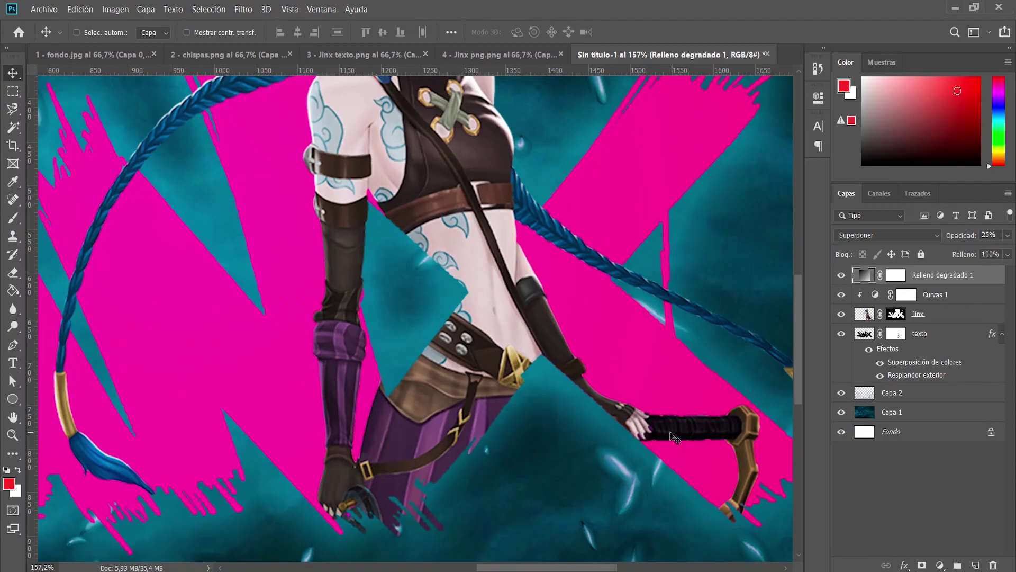
scroll(672, 437, up, 1)
scroll(672, 437, up, 1)
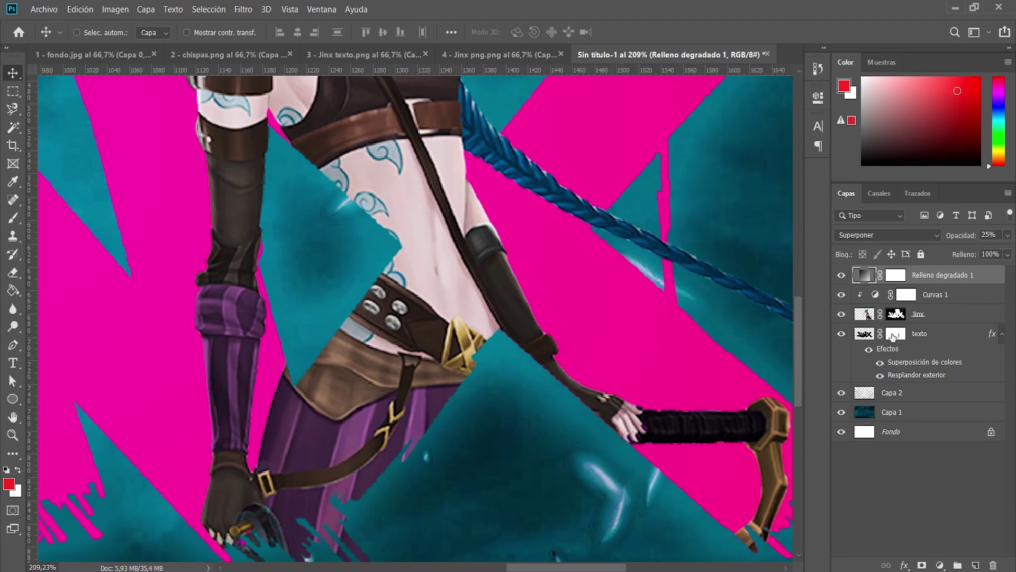
click(892, 338)
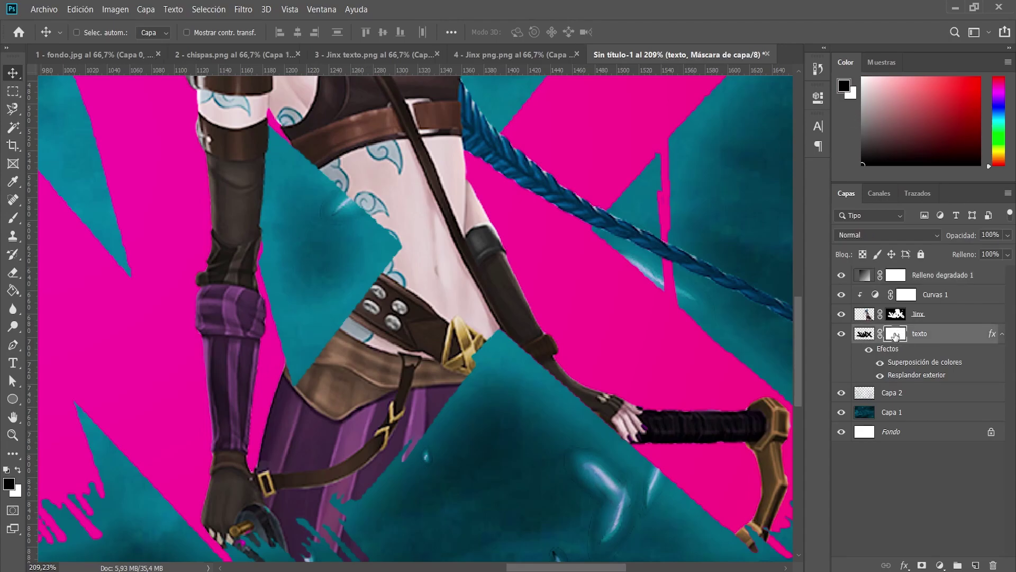
click(14, 219)
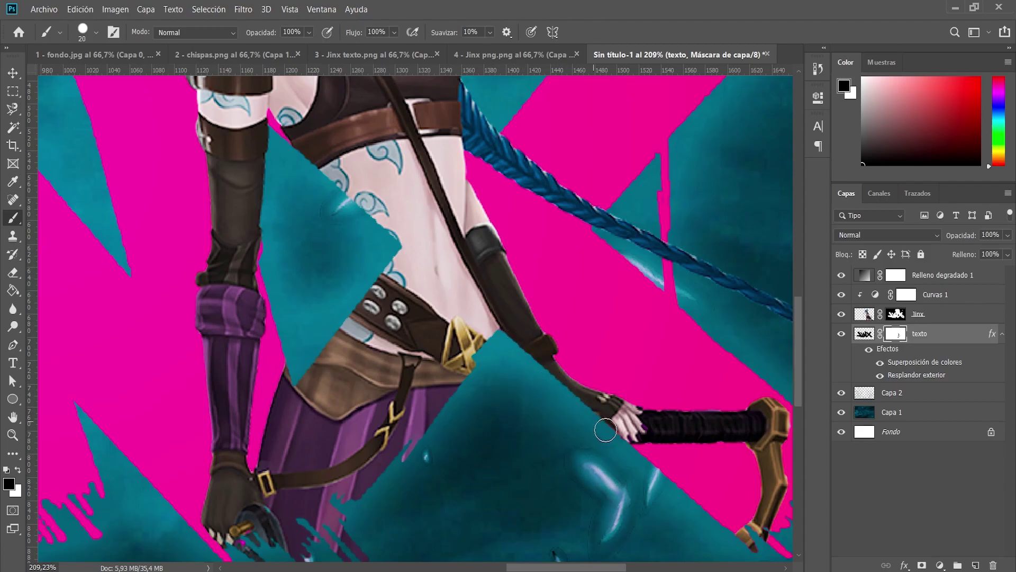
scroll(616, 437, down, 2)
scroll(617, 438, down, 4)
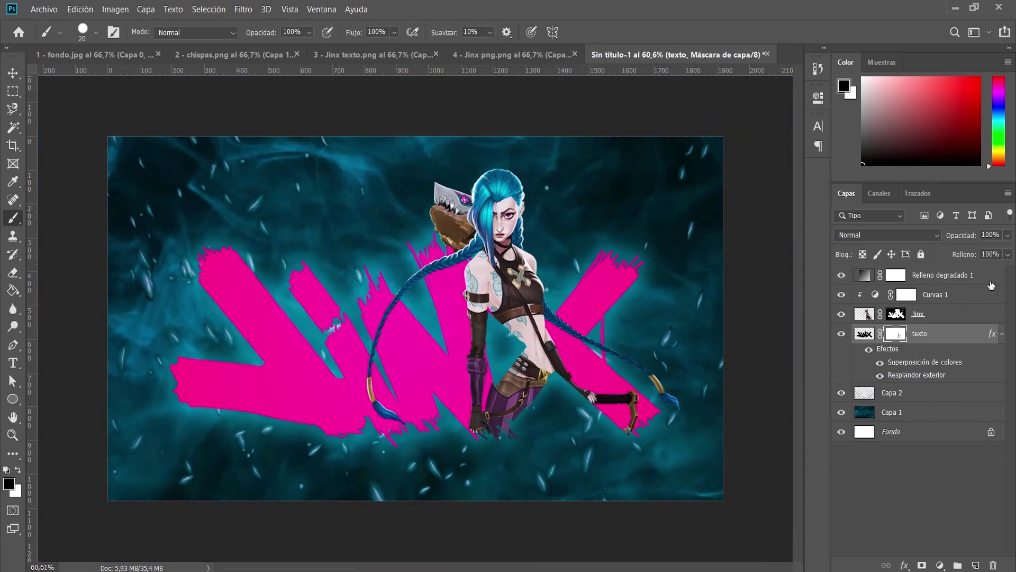
click(953, 276)
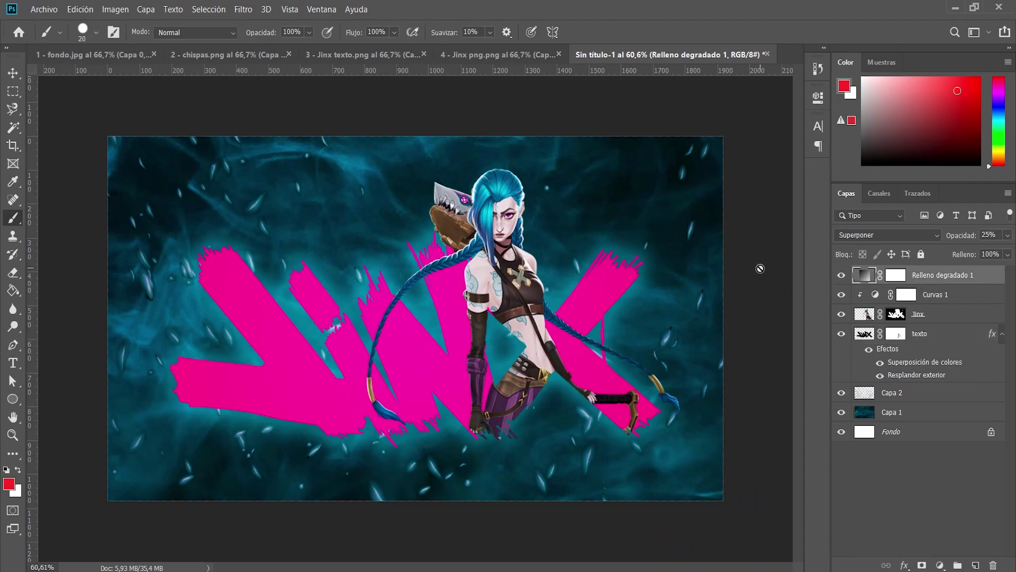